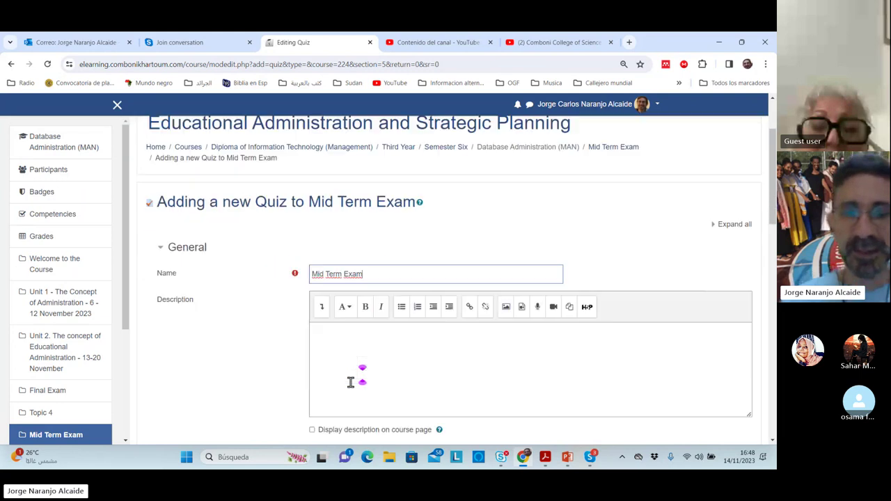
Enter "Before starting the exam identify your self by openin this link:" as the quiz description.
click(341, 339)
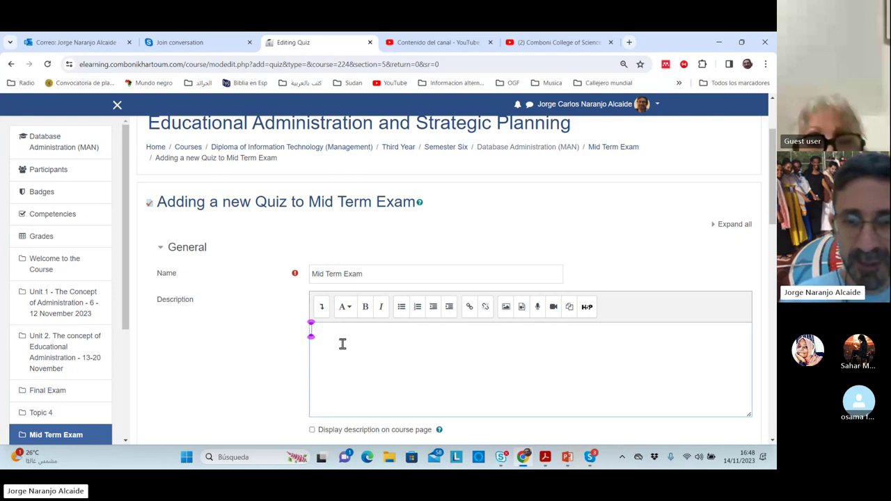
text(Befor)
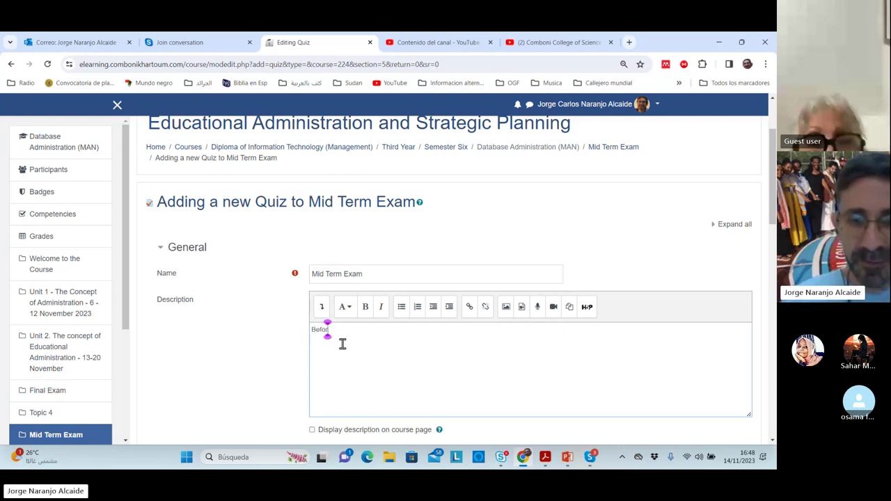
text(e starting the )
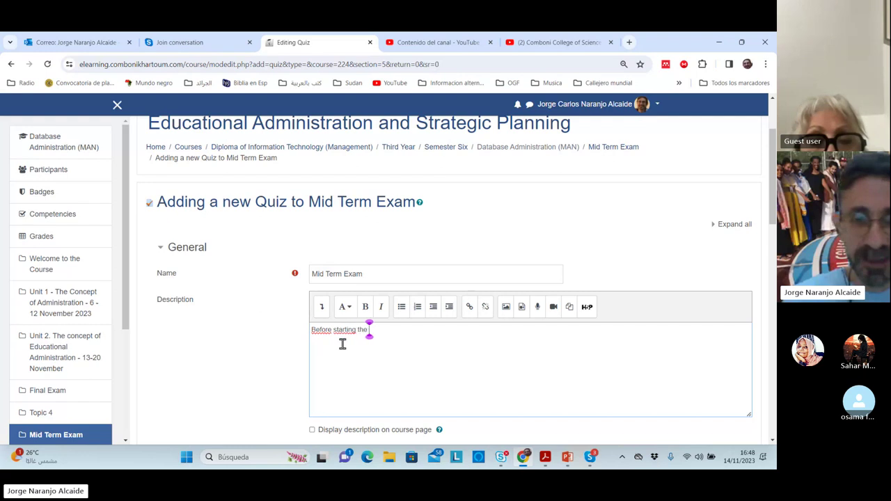
text(exam identify)
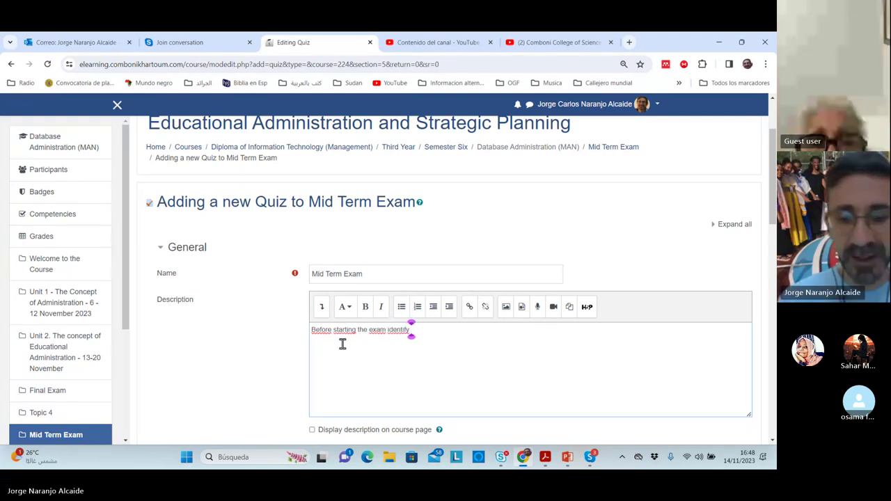
text( your se)
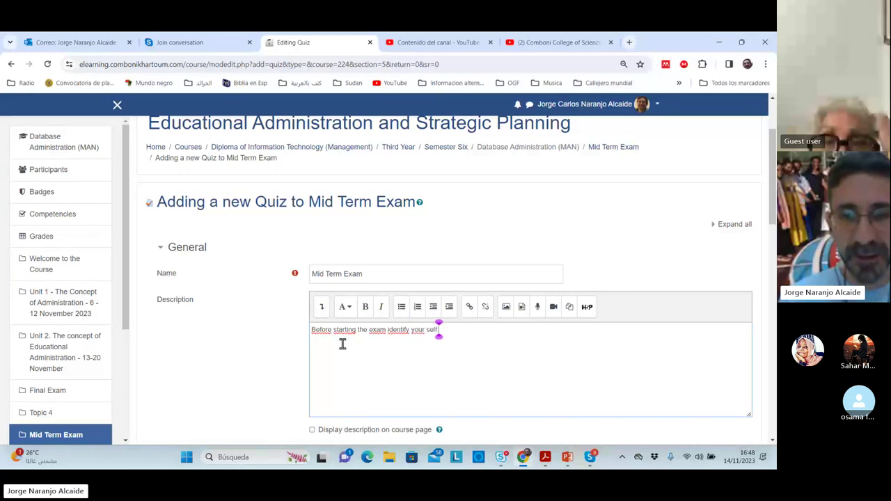
text(lf by openi)
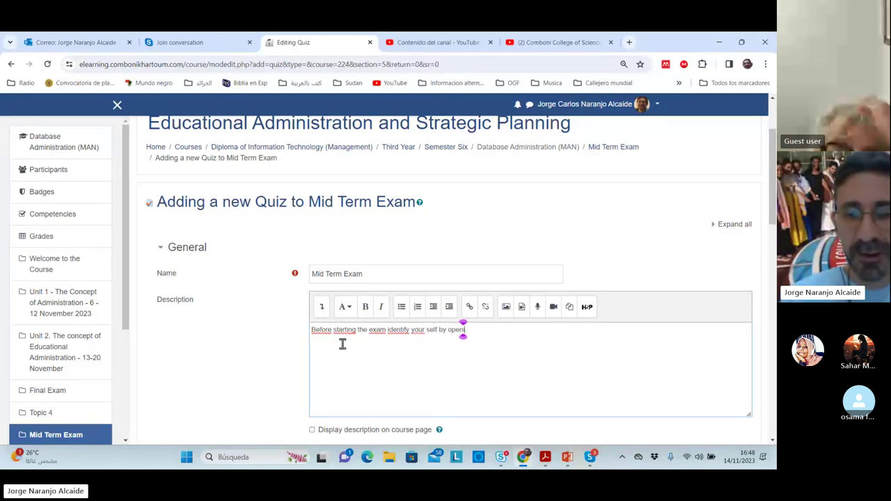
text(n th)
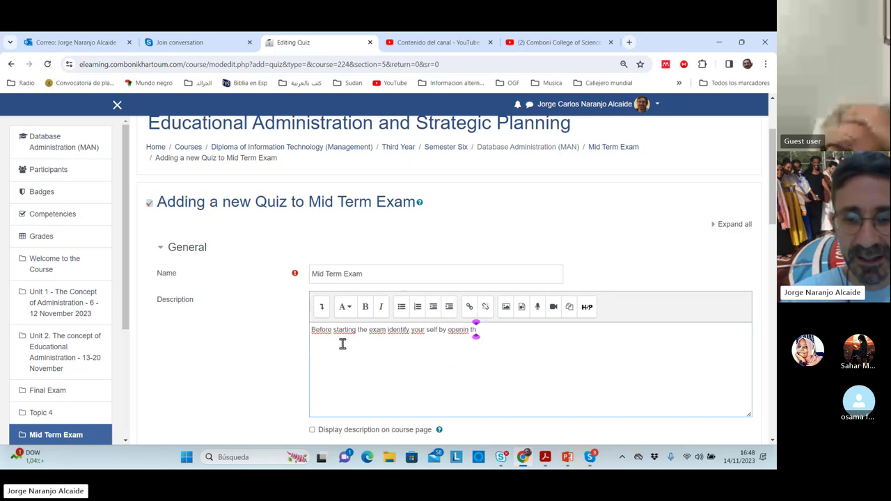
text(eis link)
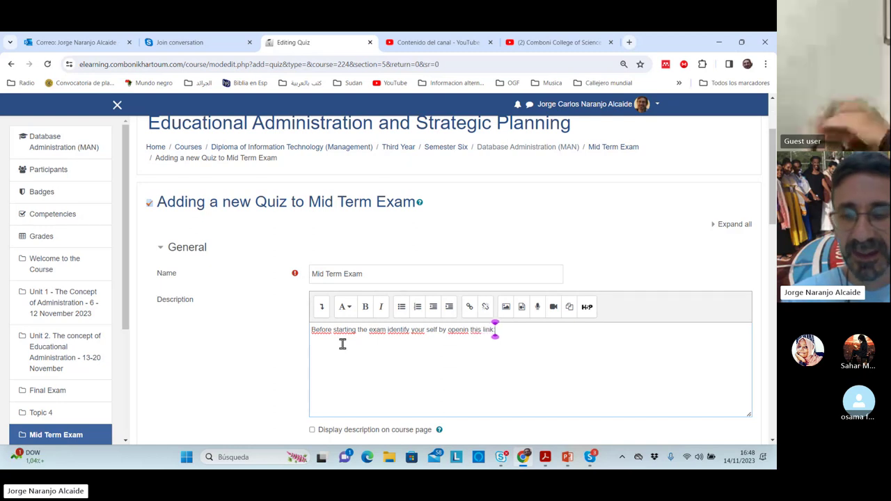
text(:)
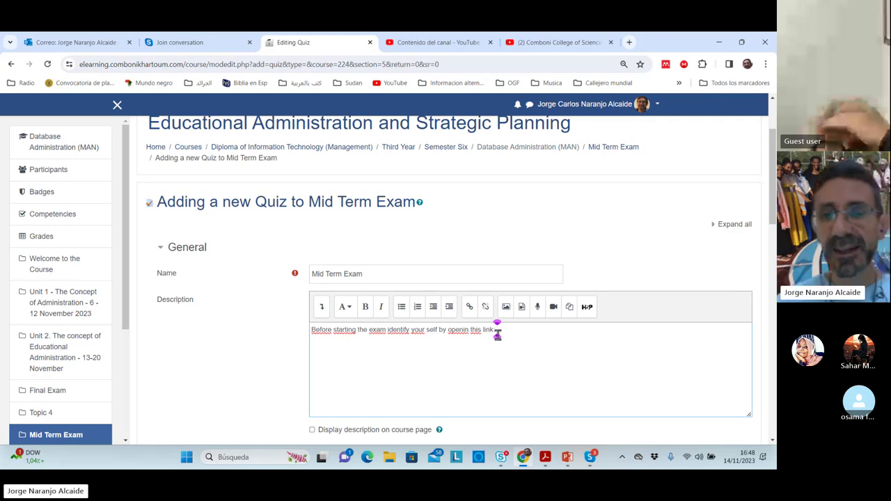
Open Google Meet from the Google home page in a new browser tab.
click(629, 42)
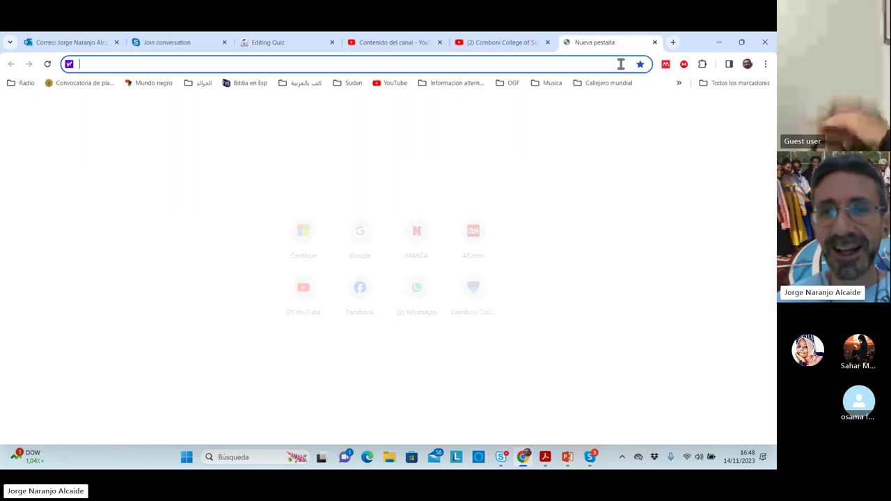
click(360, 247)
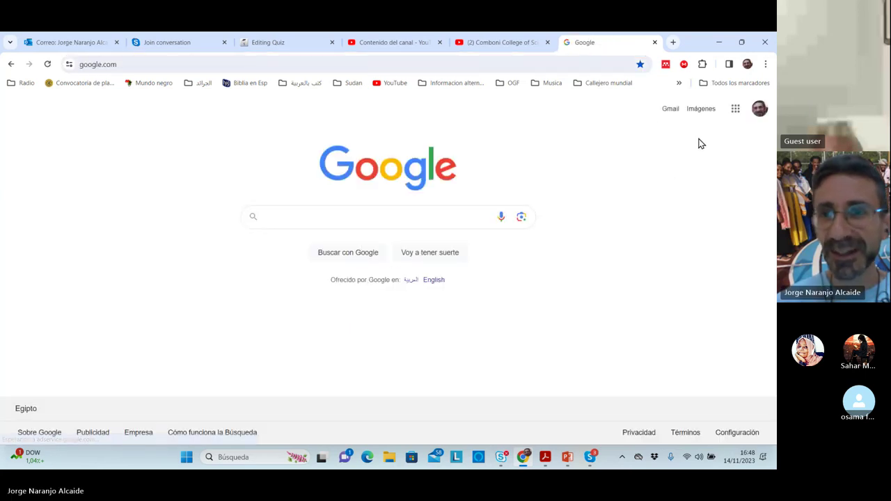
click(734, 110)
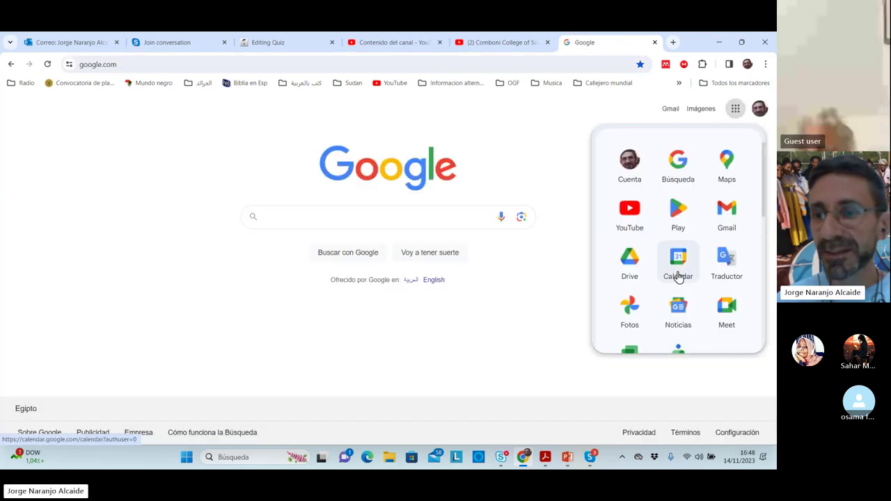
click(726, 310)
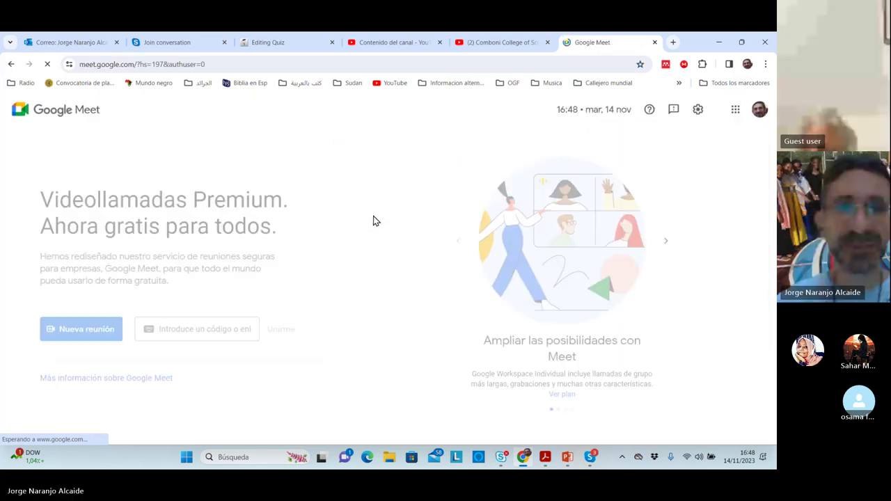
Start an instant Google Meet meeting and copy its joining link.
click(76, 337)
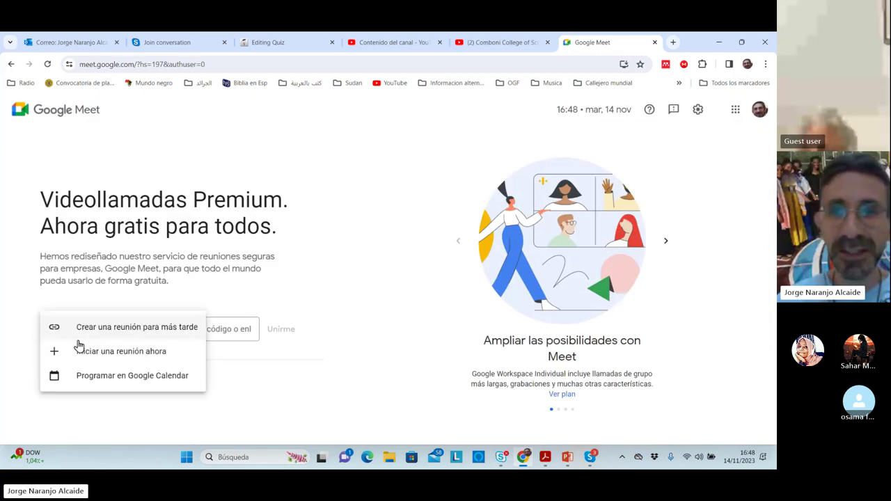
click(107, 355)
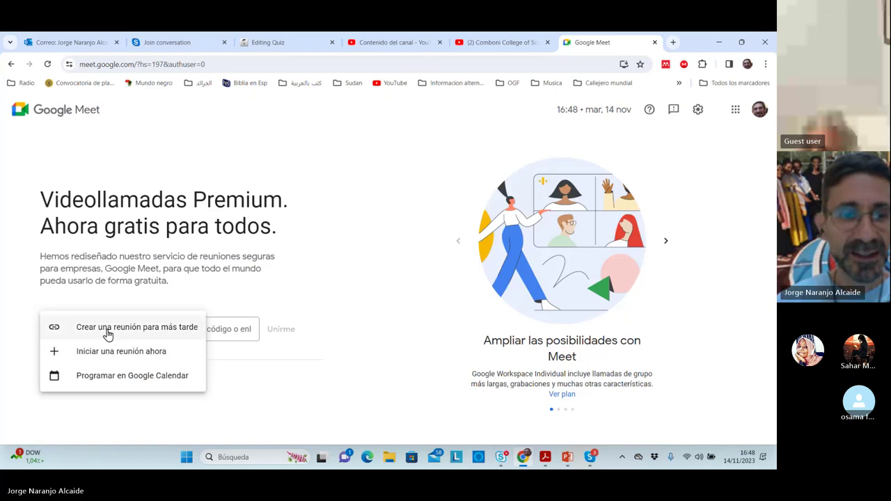
click(110, 352)
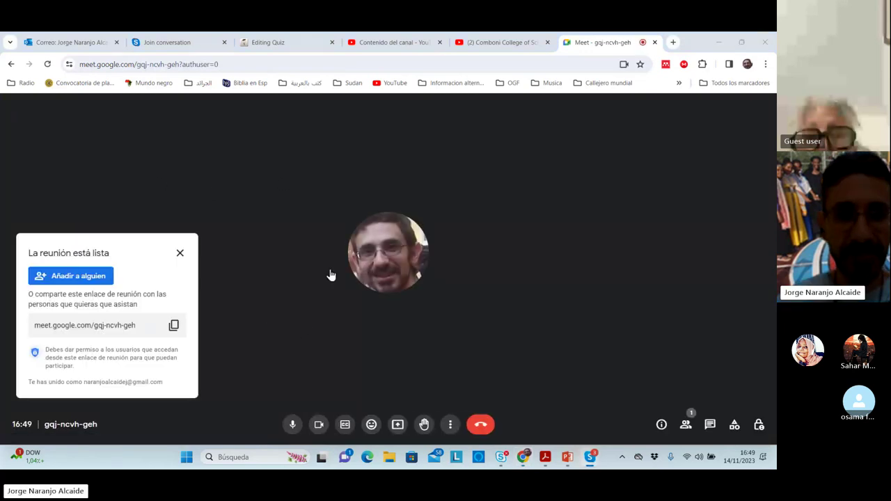
click(173, 325)
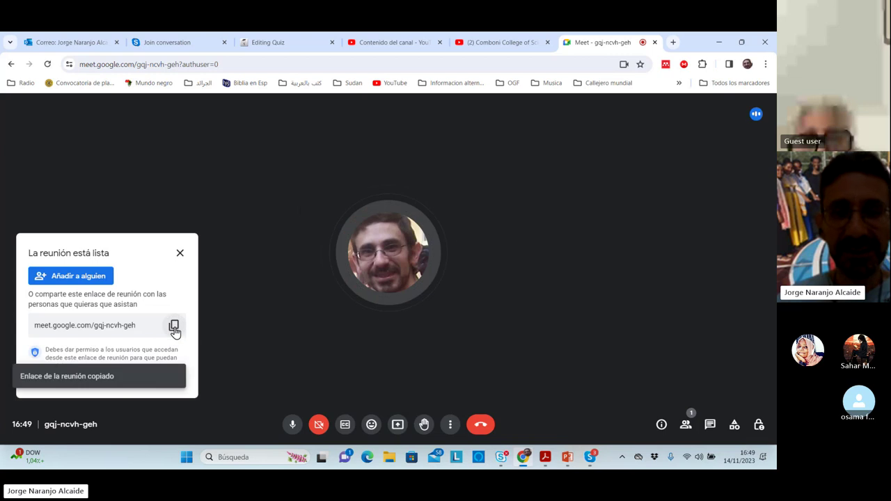
Return to the quiz being edited and insert the copied meeting URL as a link at the end of the description.
click(282, 36)
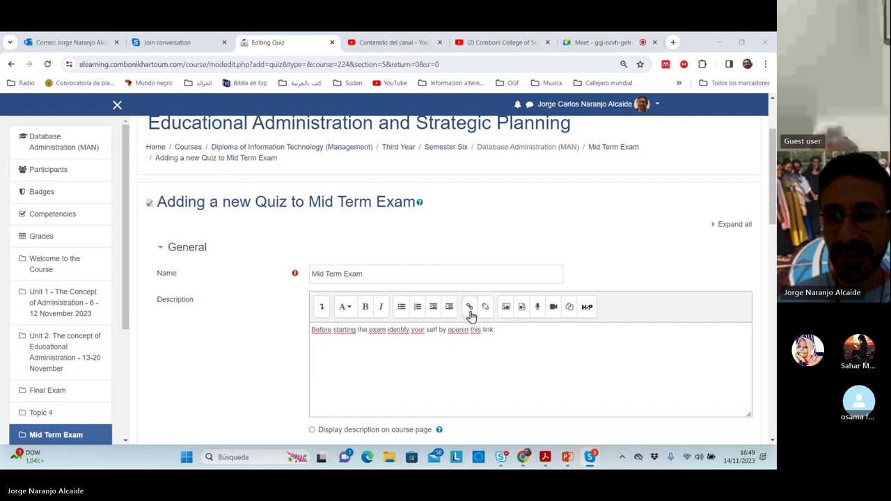
click(471, 311)
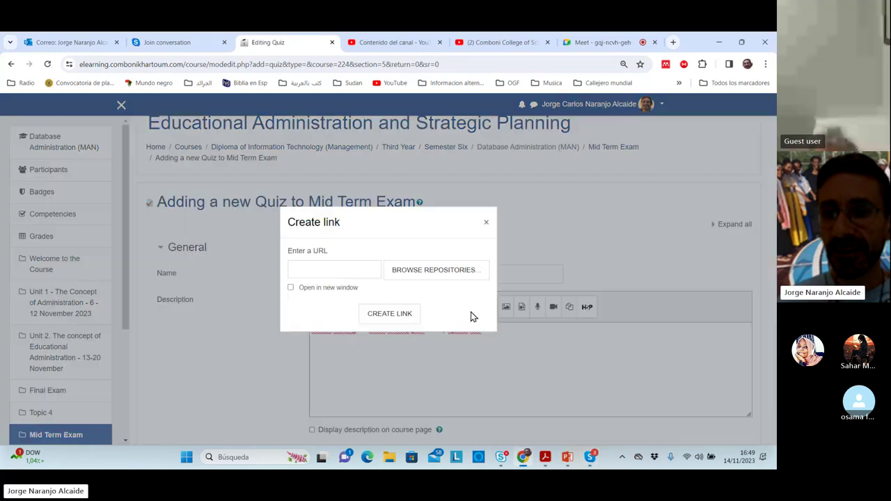
click(342, 272)
key(ctrl+v)
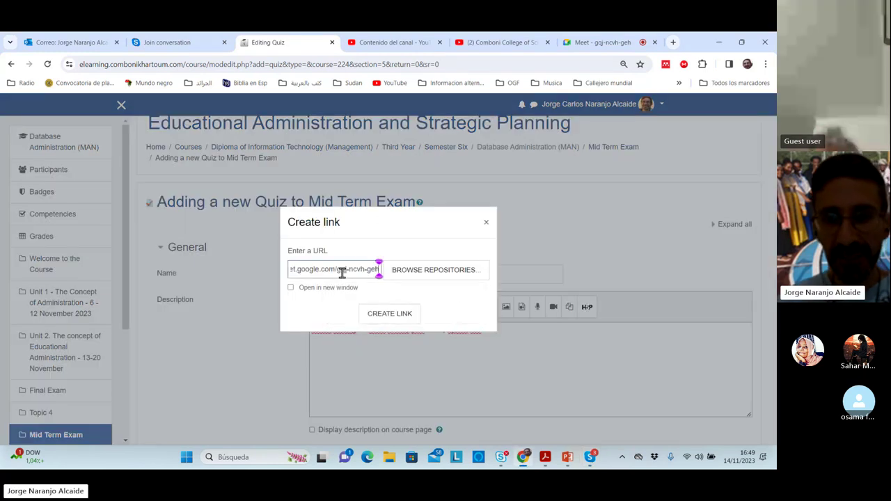
click(390, 319)
click(617, 340)
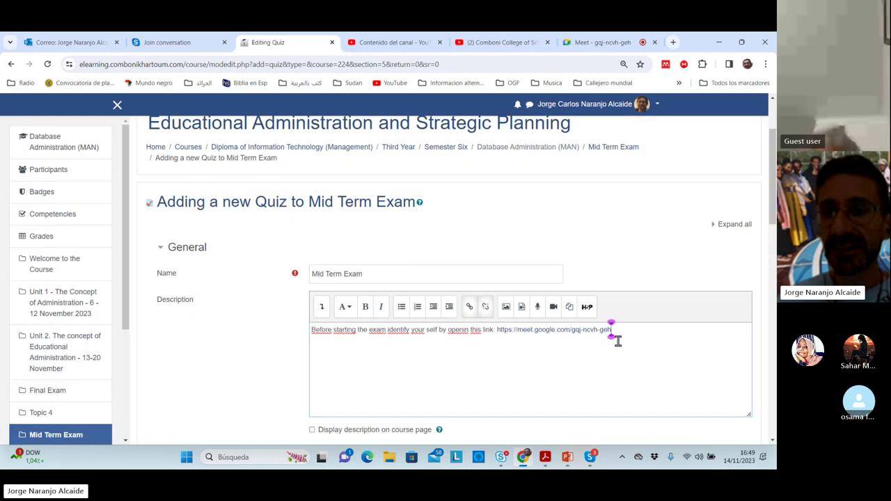
Add the line "WHen the opera opens show me your ID card" below the link and enable displaying the description on the course page.
key(Return)
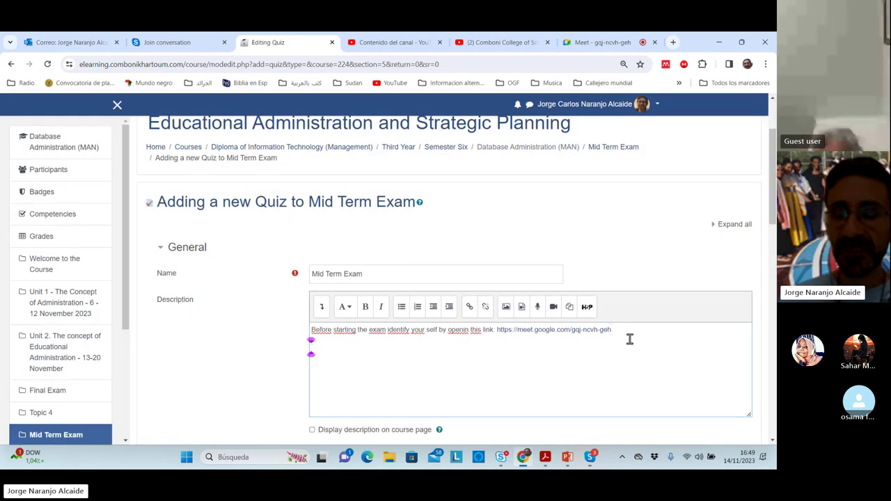
key(Return)
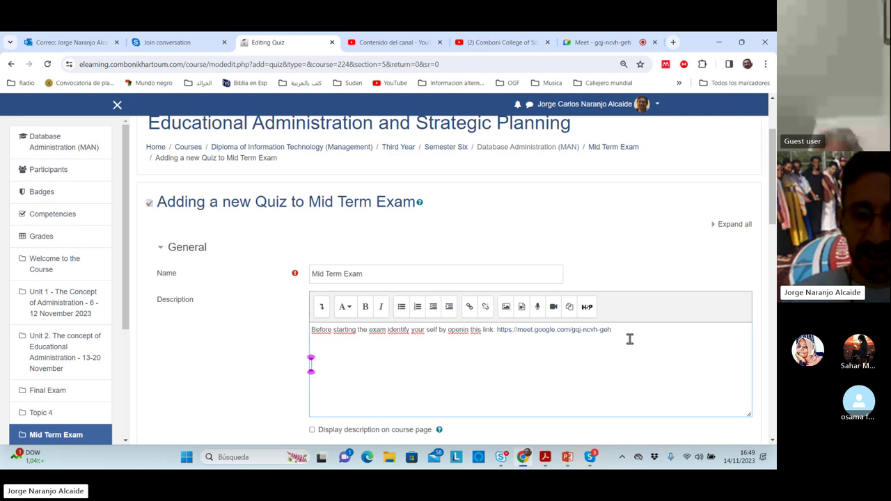
text(WHen)
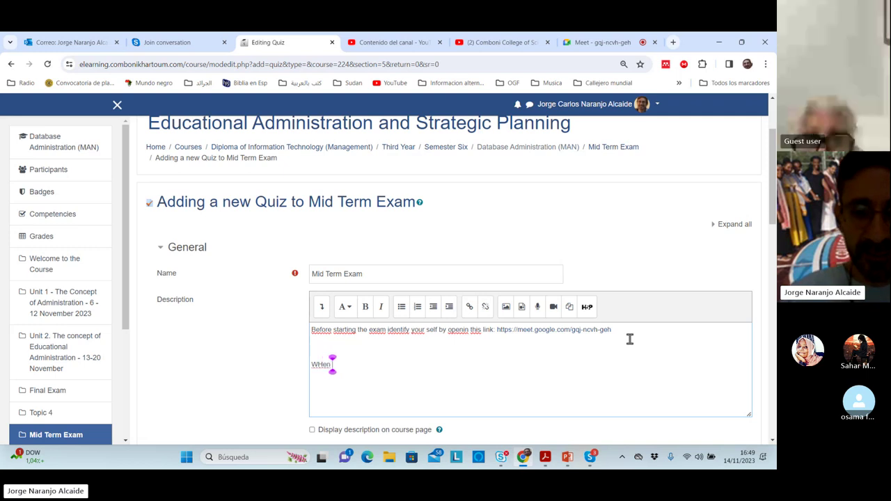
text( the opera o)
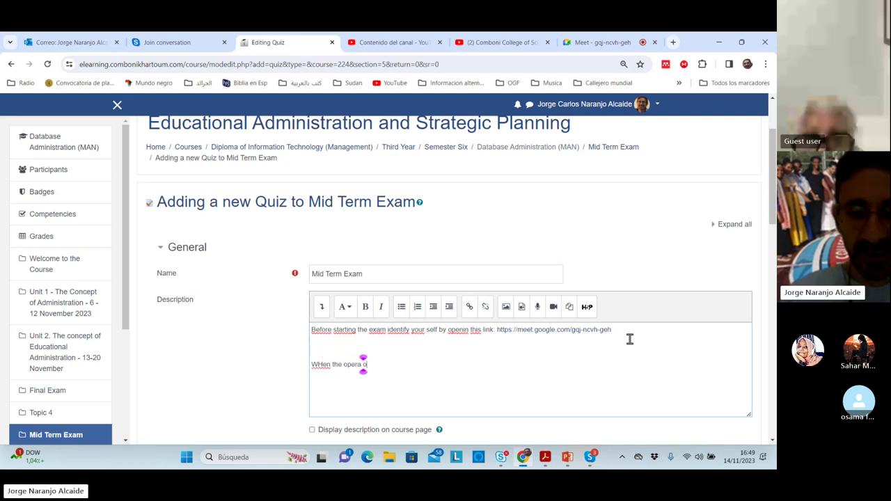
text(perins s)
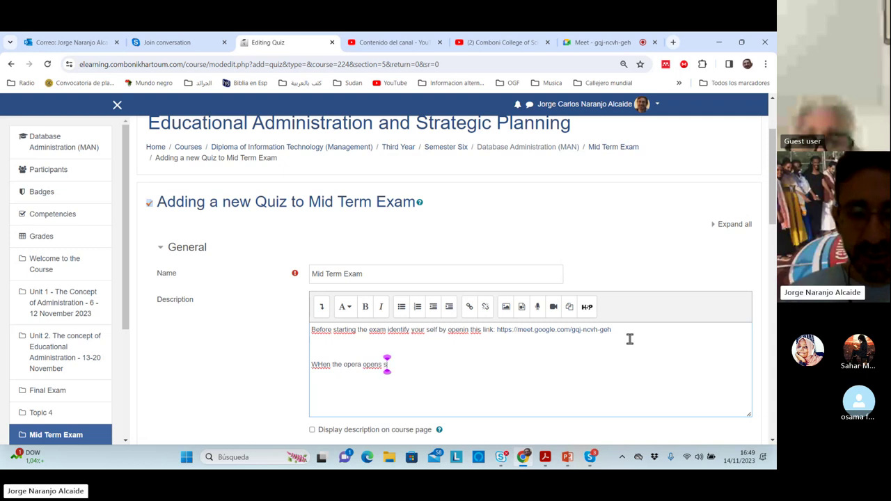
text(how me)
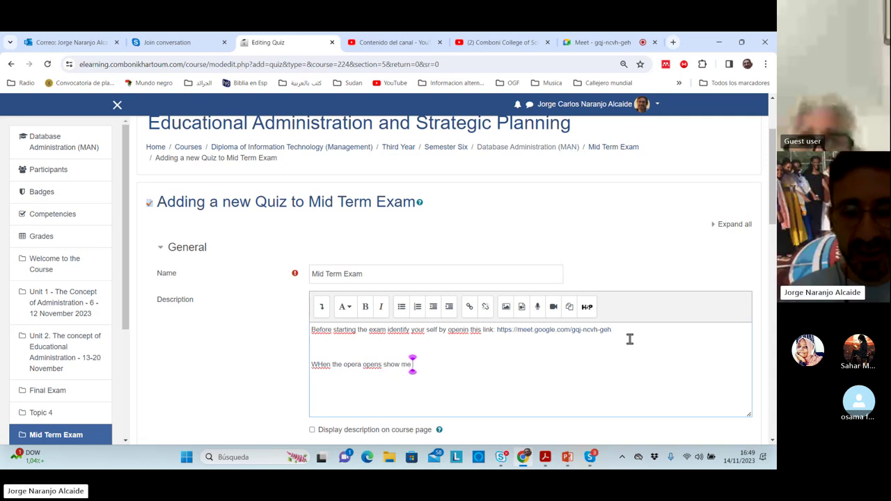
text( your ID card)
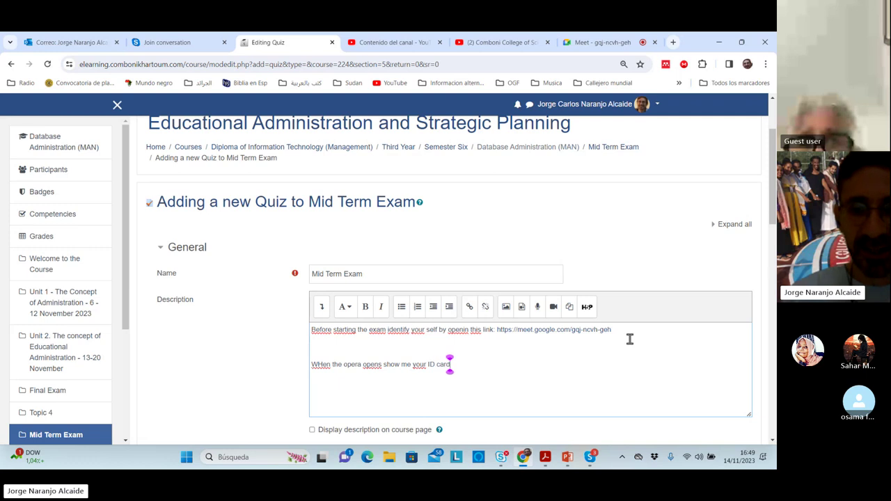
scroll(580, 346, down, 1)
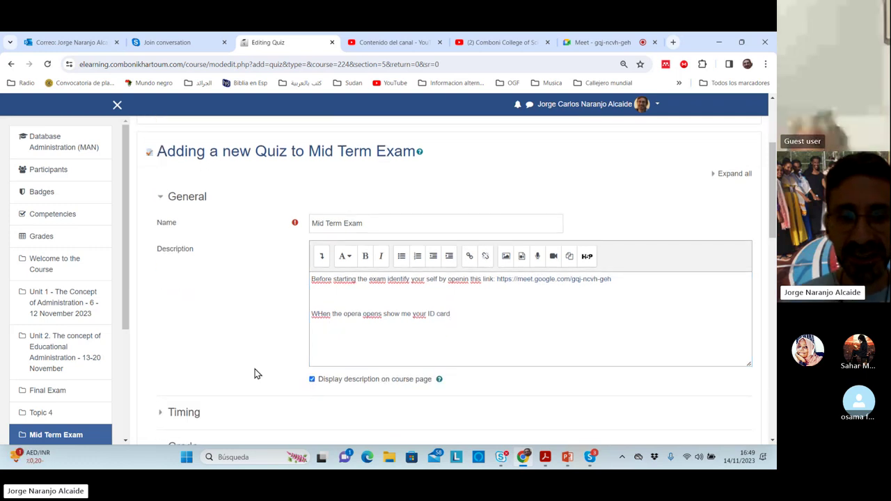
Enable the quiz's opening date in the timing settings and set its day to 22.
scroll(255, 370, down, 1)
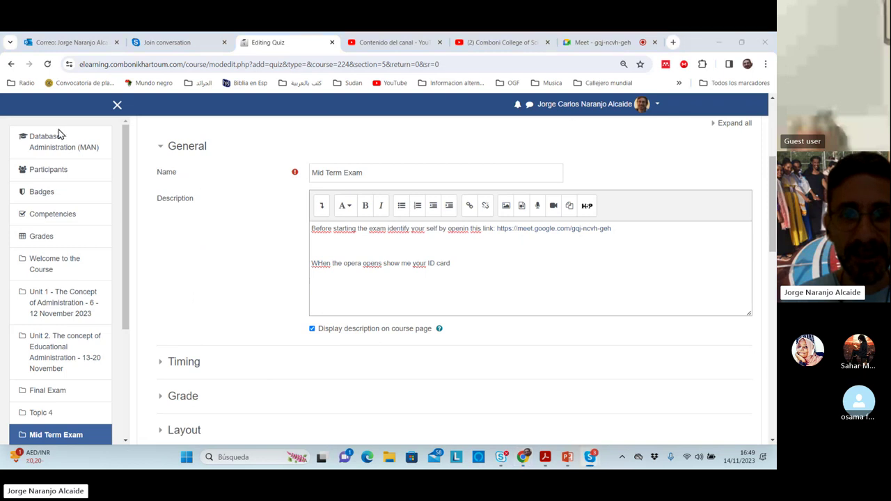
click(163, 365)
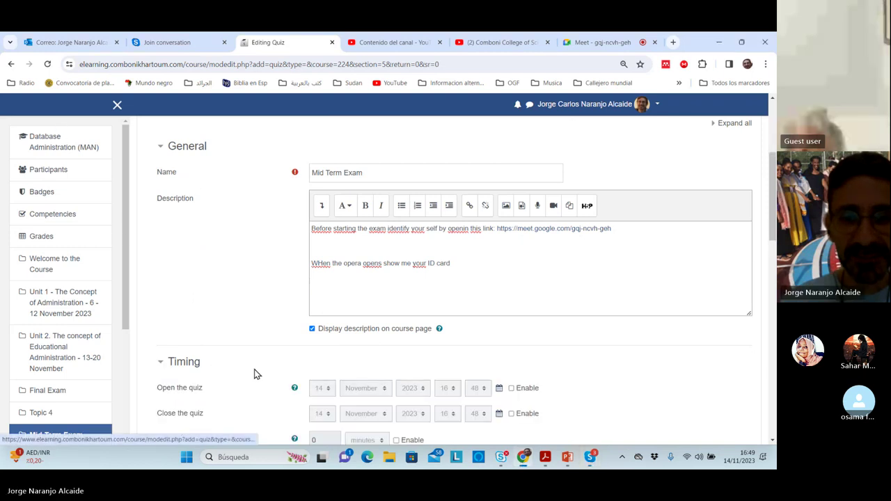
scroll(254, 372, down, 1)
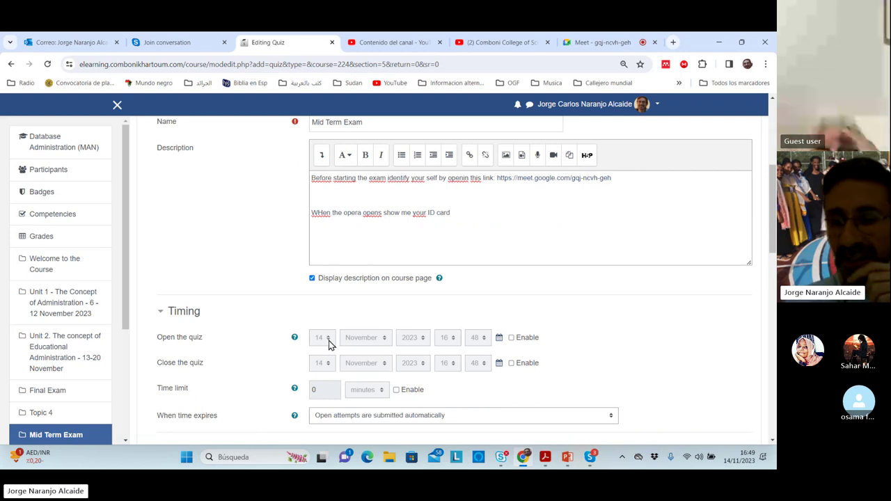
click(511, 338)
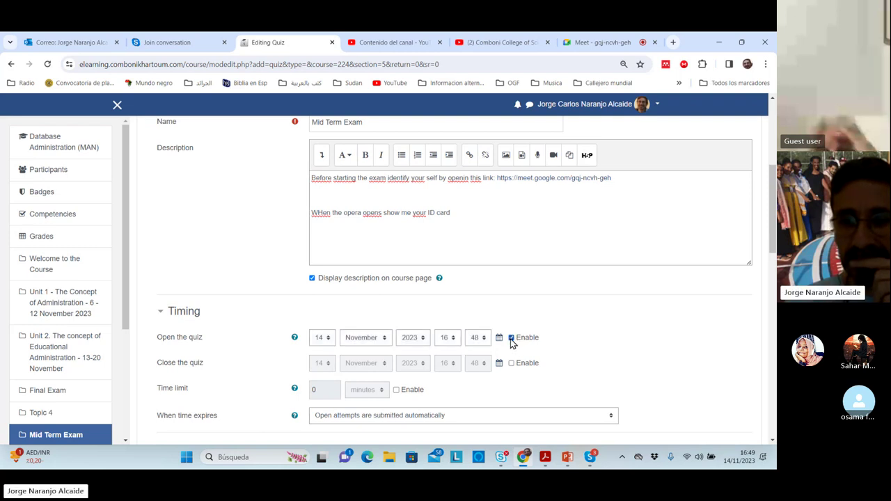
click(326, 341)
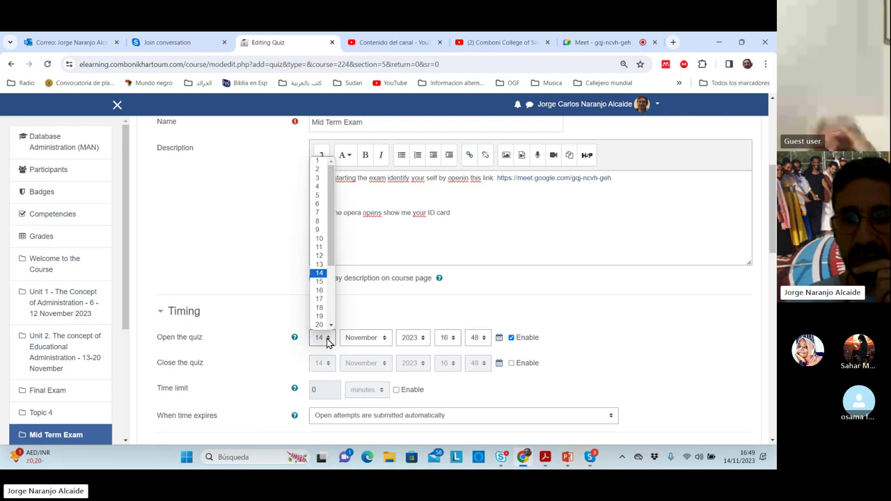
scroll(322, 321, down, 1)
click(319, 317)
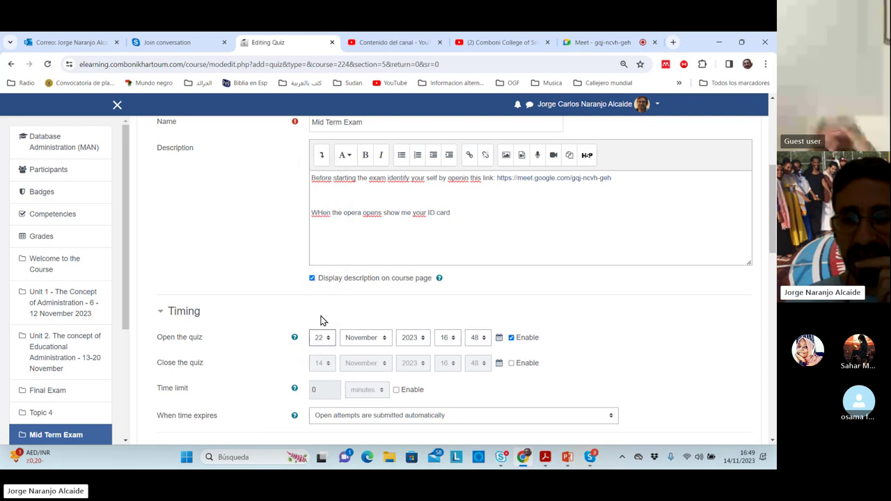
Set the quiz's opening time to 10:00.
click(453, 340)
click(451, 246)
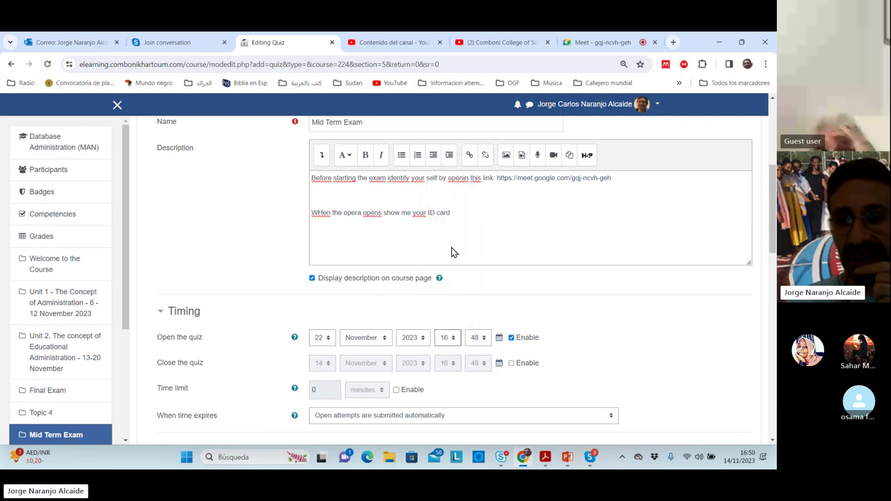
click(487, 337)
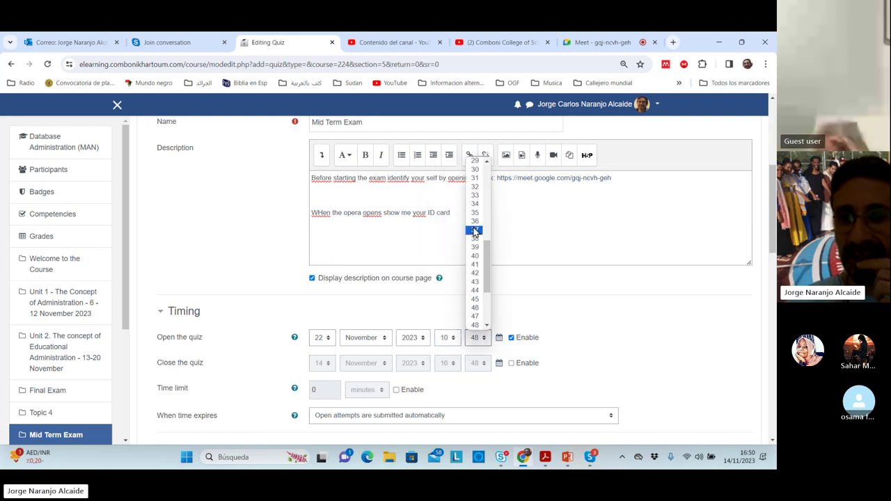
scroll(476, 223, up, 6)
scroll(476, 202, up, 1)
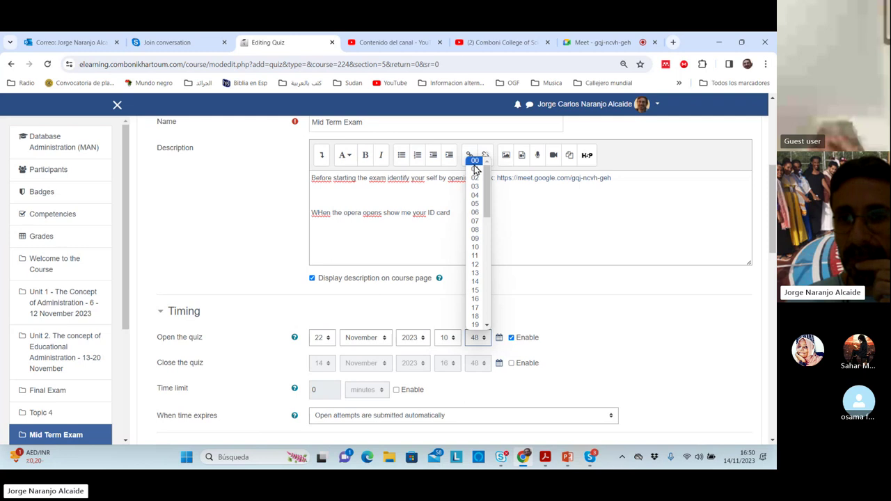
click(475, 162)
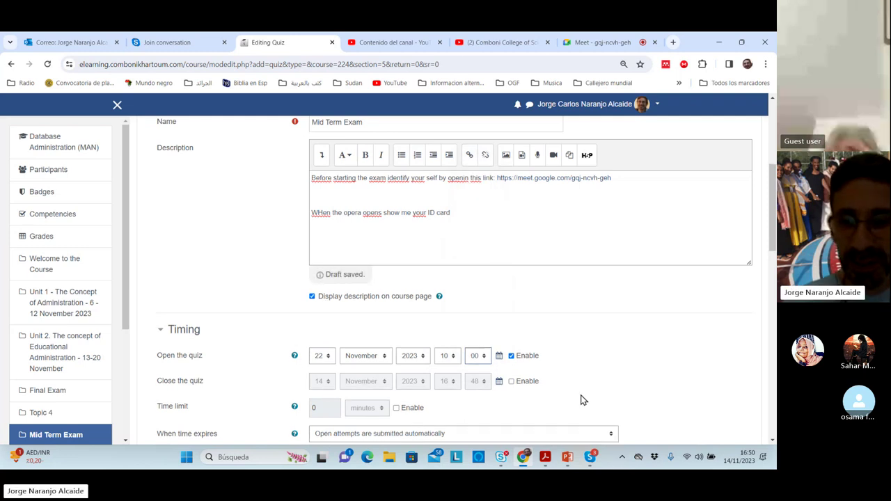
Enable the quiz's closing date and set its day to 22.
click(511, 382)
scroll(490, 383, down, 1)
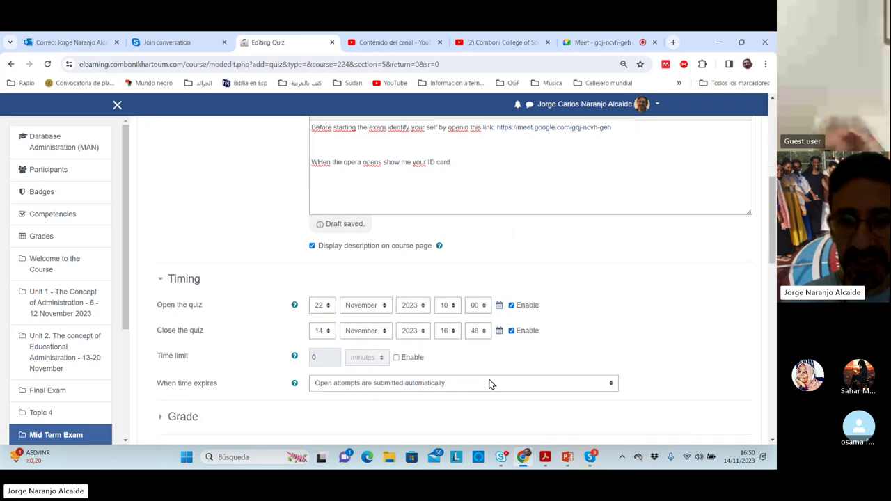
click(326, 313)
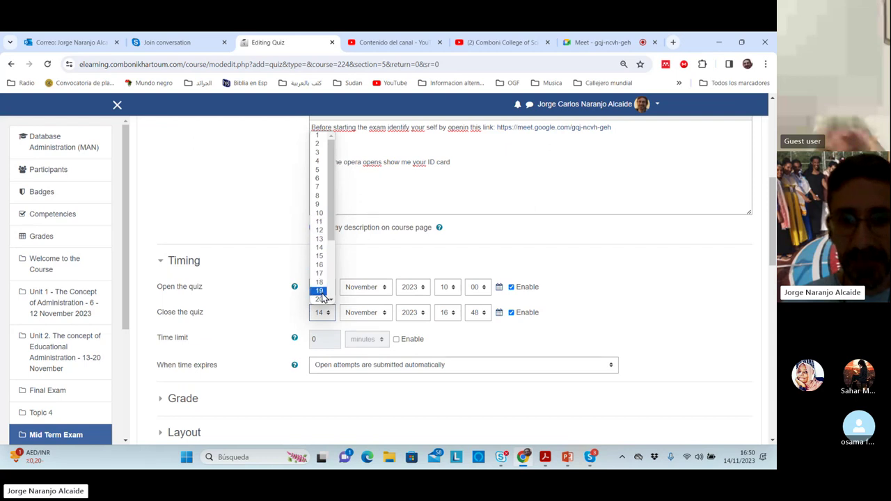
scroll(322, 289, down, 3)
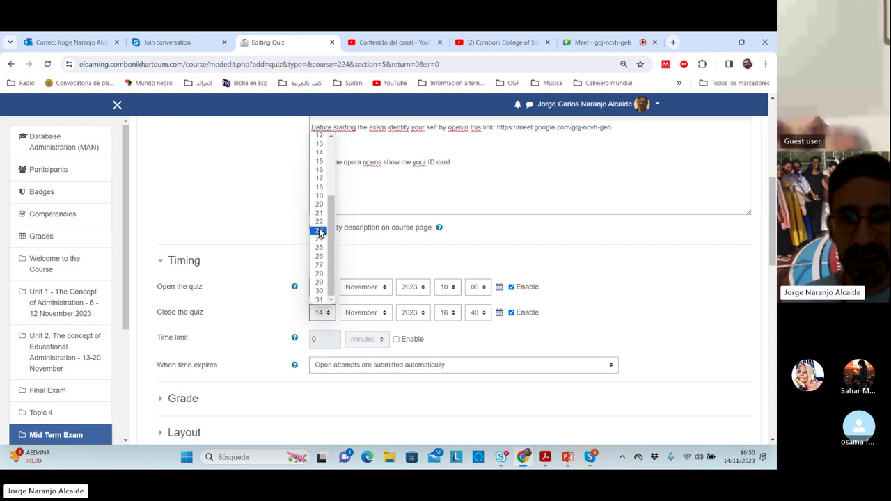
click(320, 232)
click(329, 313)
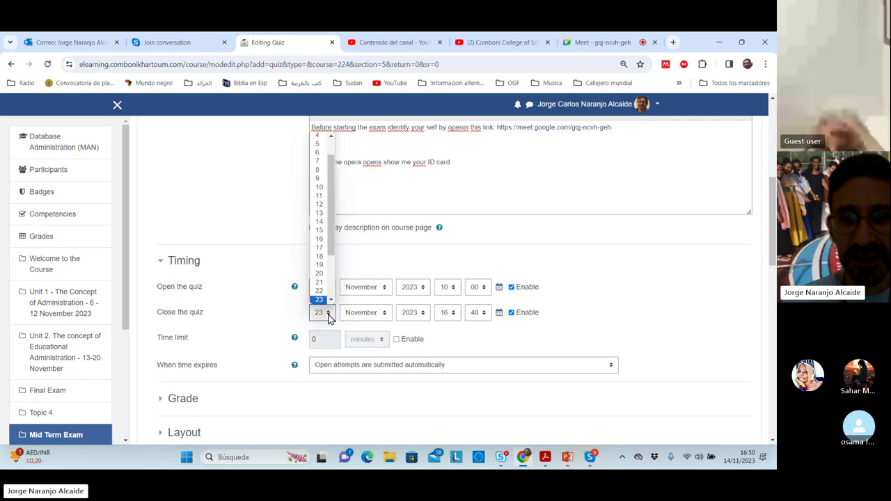
click(321, 291)
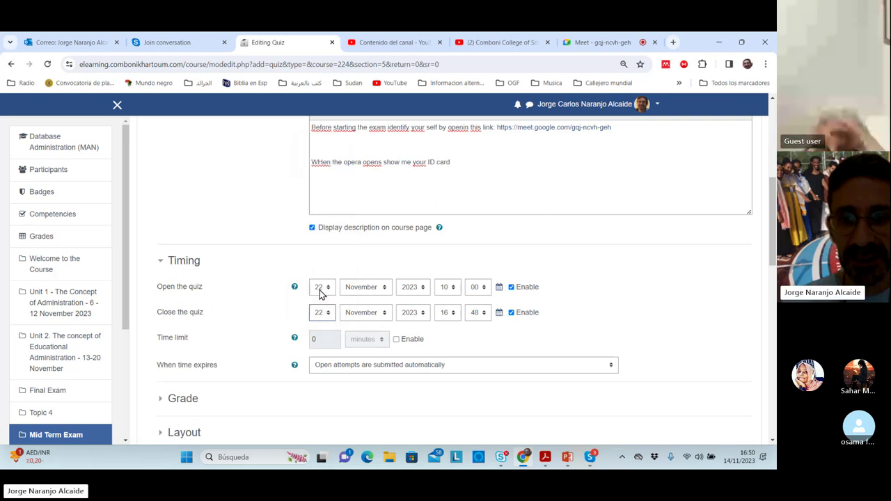
Set the quiz's closing time to 11:08.
click(453, 315)
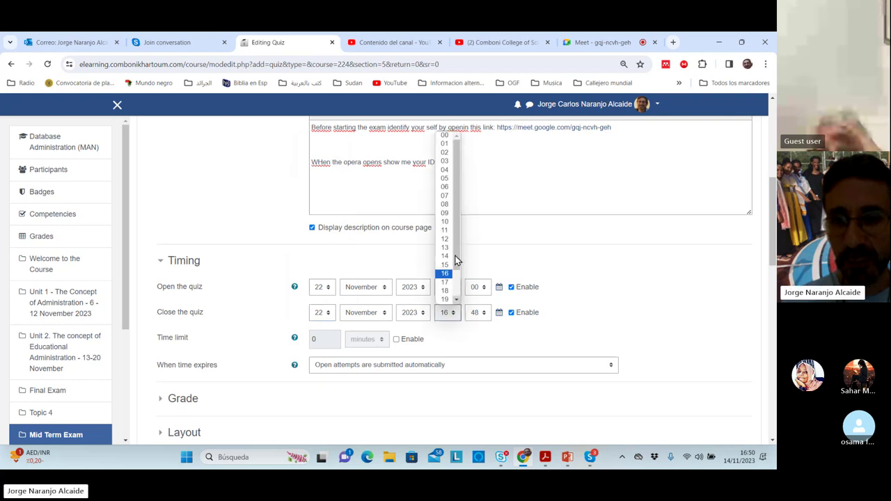
click(445, 231)
click(485, 318)
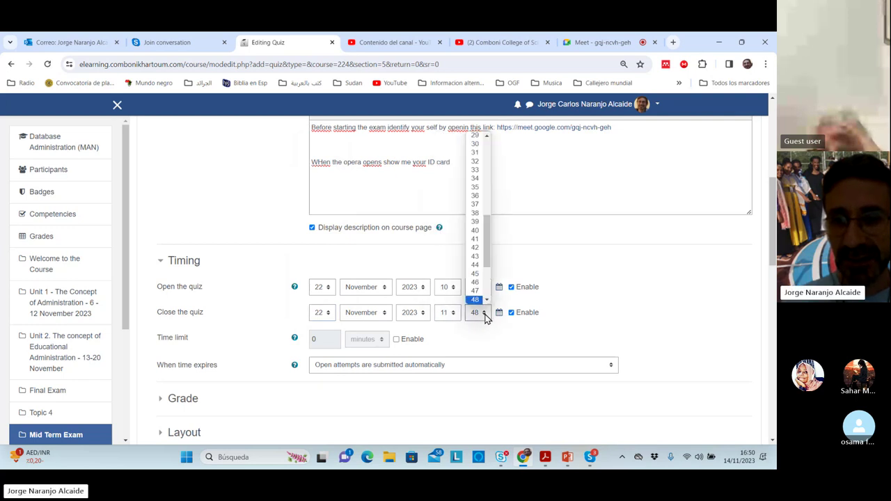
scroll(480, 180, up, 3)
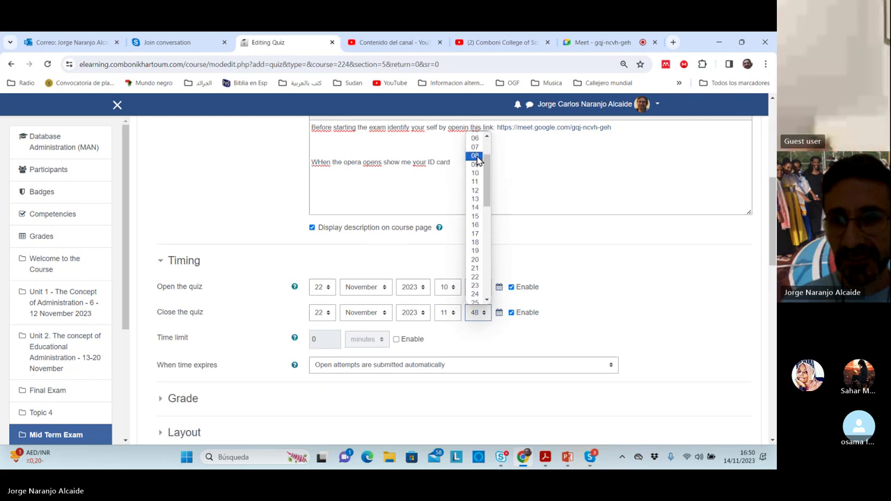
click(474, 155)
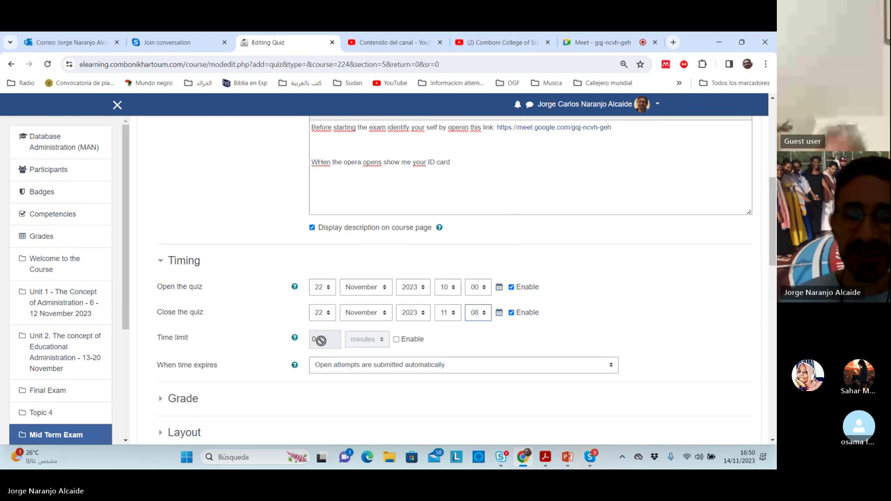
Enable a 45-minute time limit and choose that open attempts are submitted automatically when time expires.
click(396, 340)
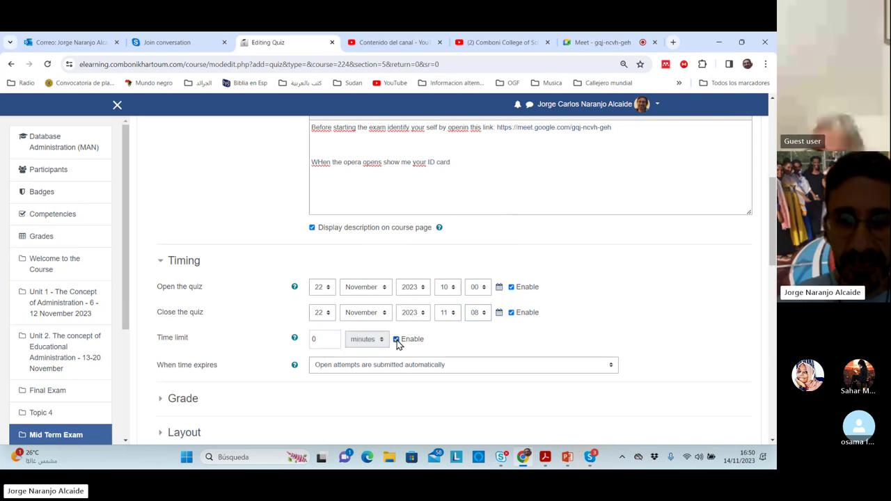
click(321, 340)
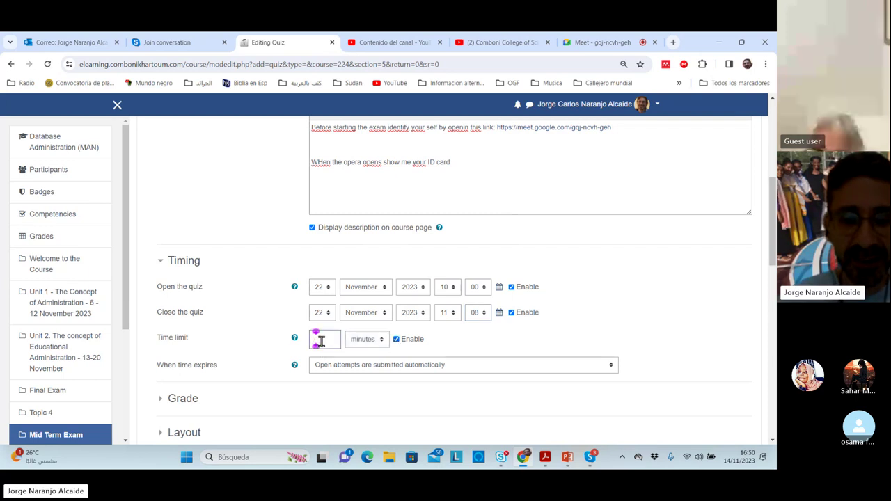
key(BackSpace)
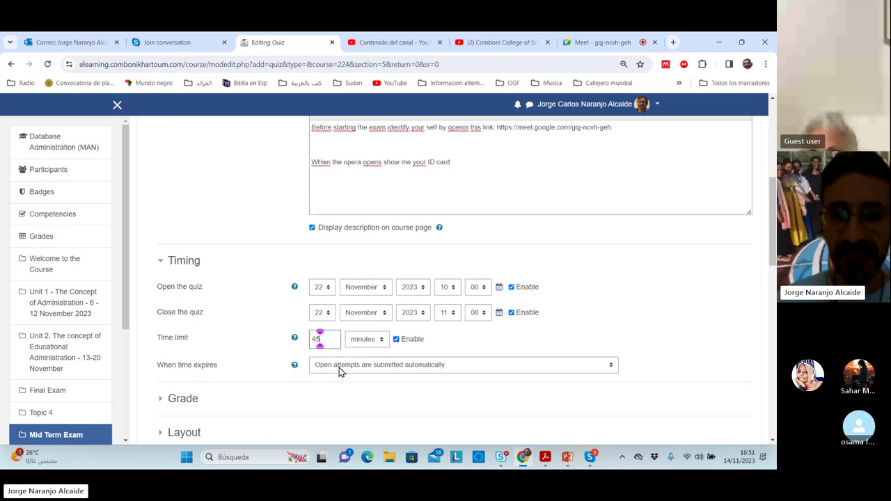
click(612, 369)
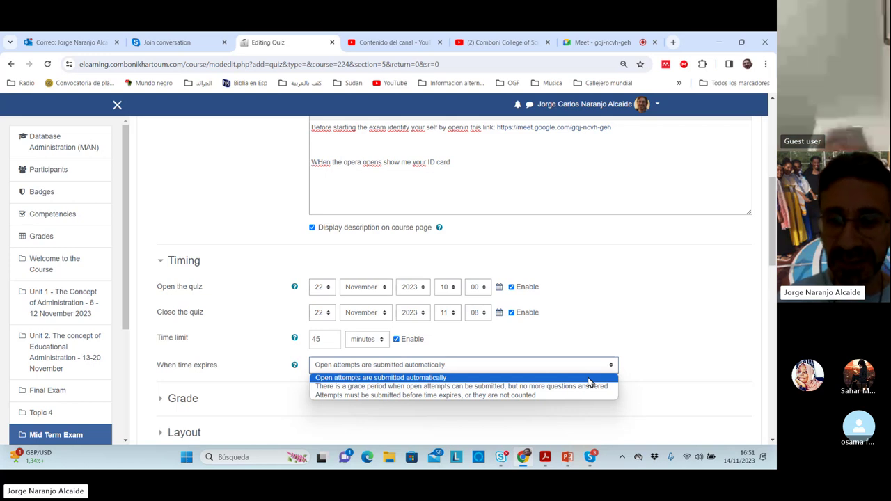
click(588, 377)
Leave the remaining quiz sections at their defaults, save the quiz and return to the course.
scroll(480, 376, down, 3)
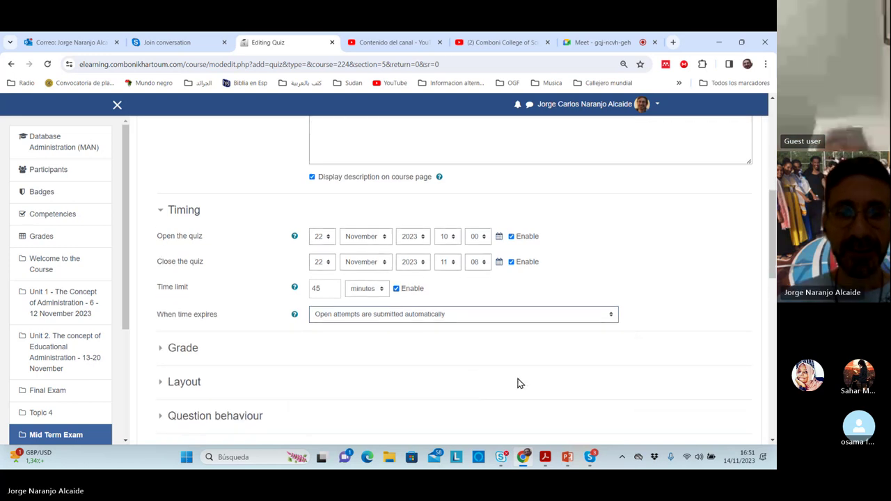
scroll(315, 343, down, 2)
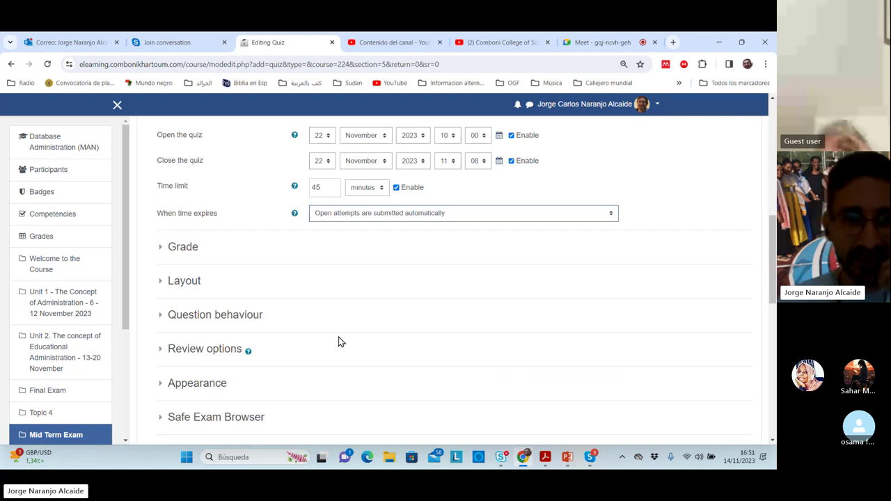
scroll(310, 334, down, 4)
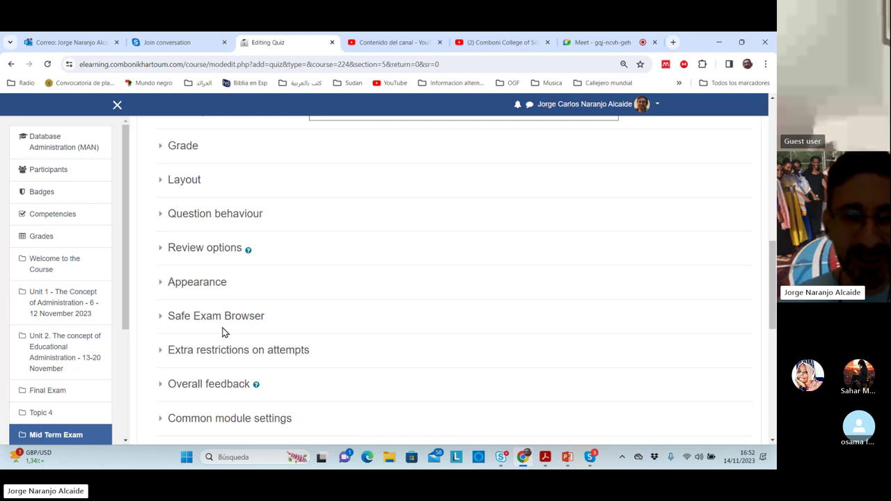
scroll(228, 326, down, 2)
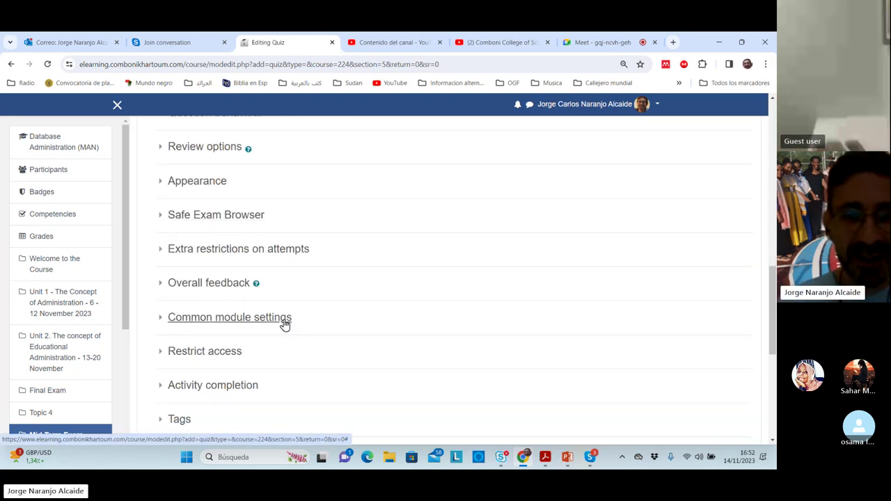
scroll(284, 324, down, 1)
scroll(286, 306, down, 1)
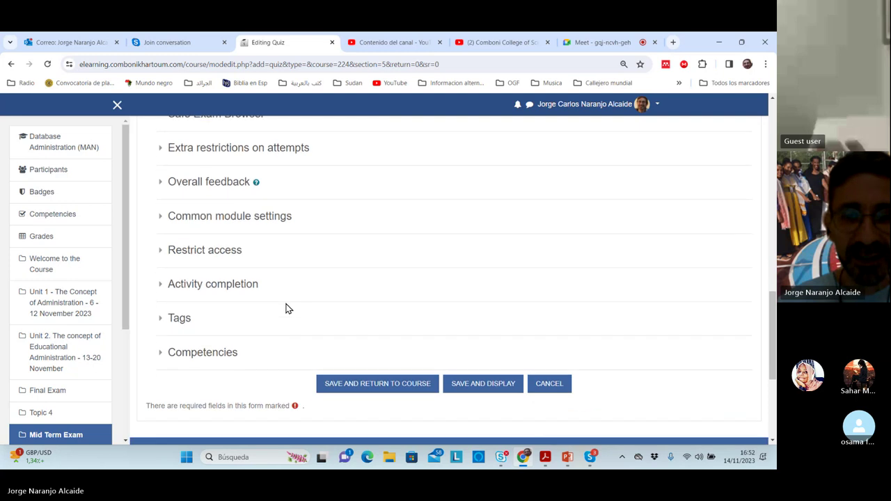
click(362, 388)
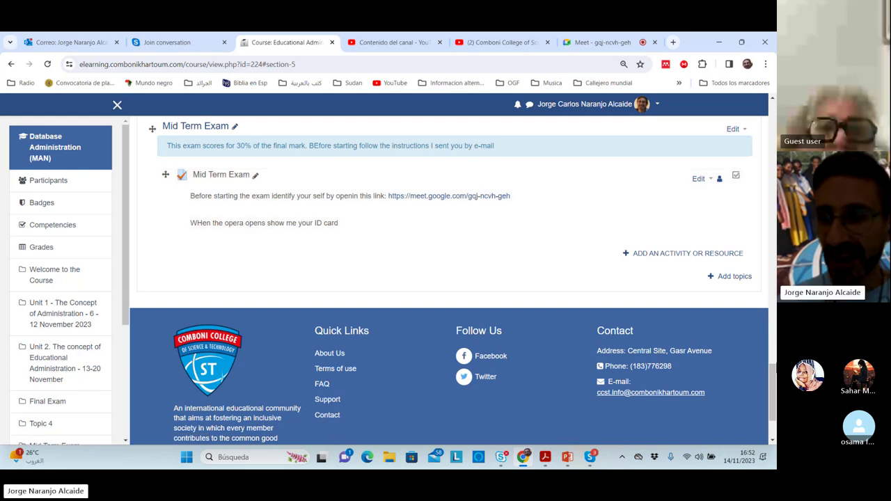
Switch course editing off and check how the Mid Term Exam section and its quiz description appear on the course page.
scroll(247, 183, up, 3)
scroll(445, 279, up, 10)
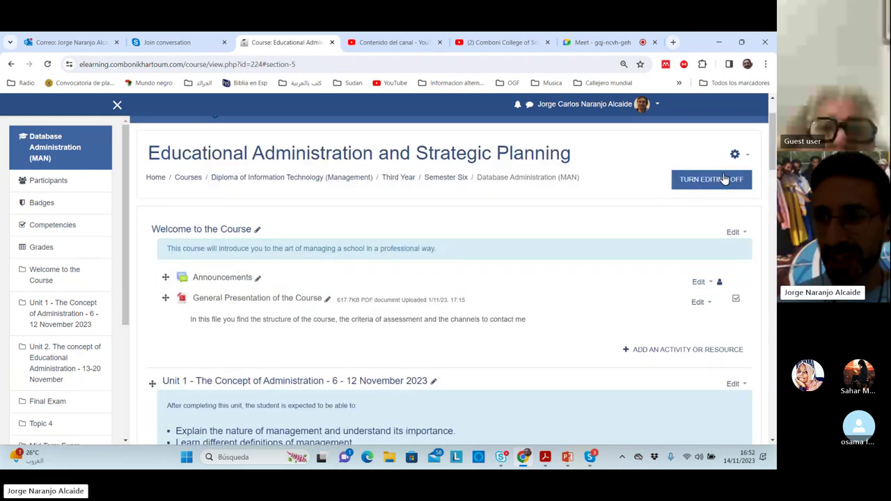
click(718, 182)
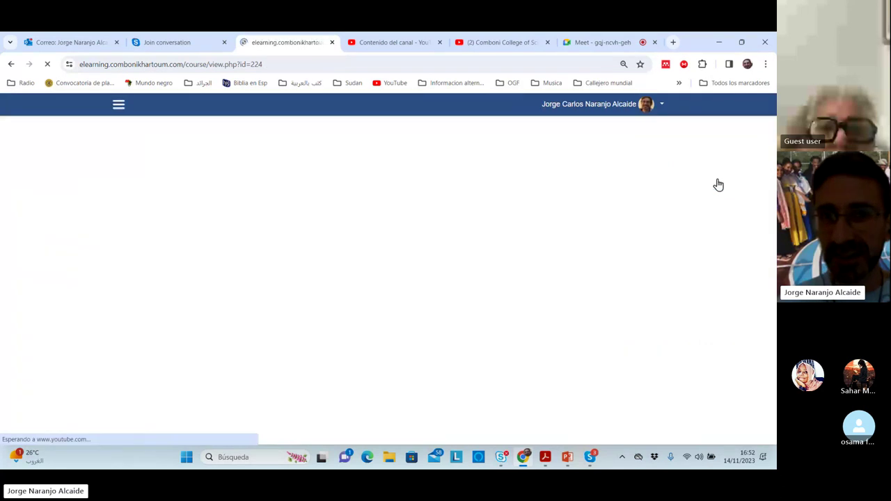
drag(768, 153, 771, 395)
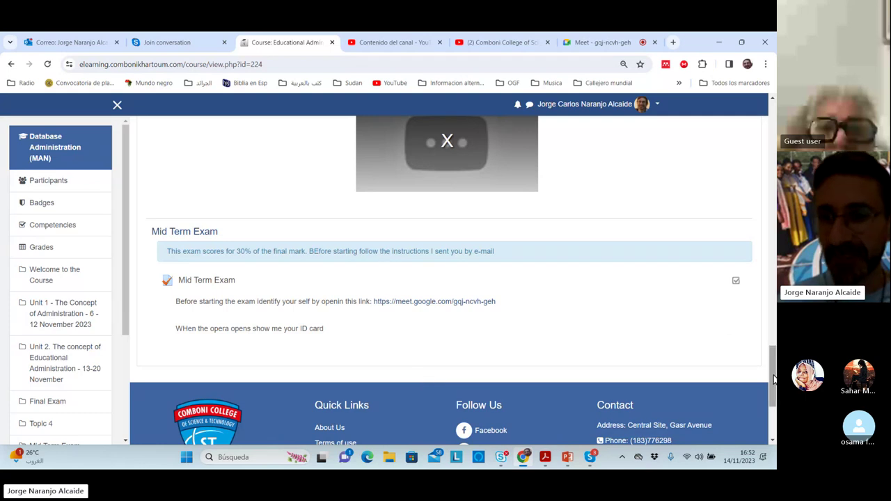
Switch course editing back on and open the Mid Term Exam quiz from its section.
drag(773, 379, 773, 147)
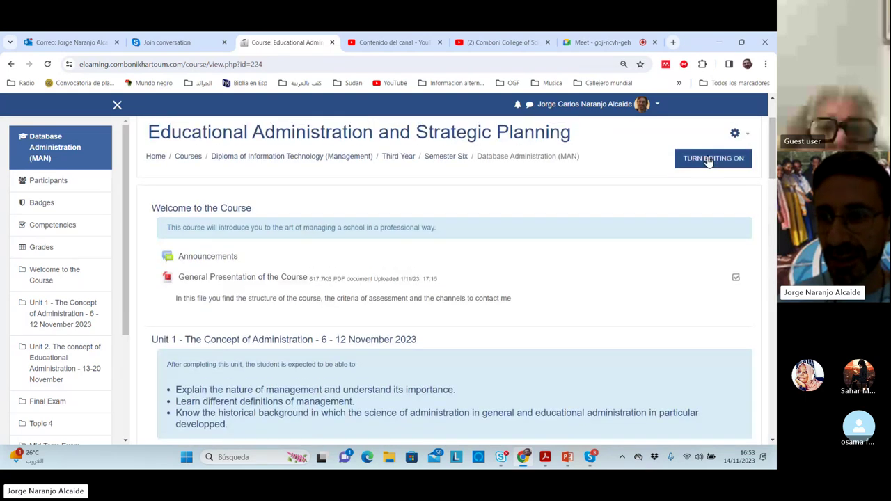
click(709, 160)
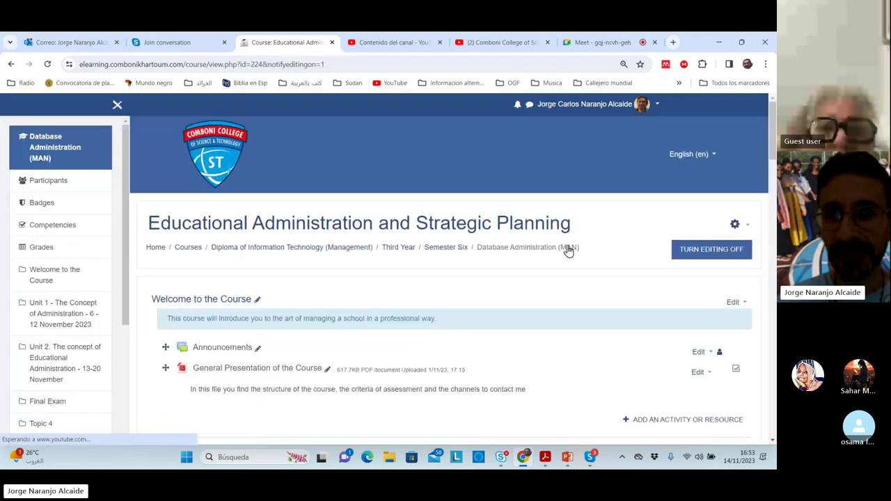
scroll(474, 311, down, 20)
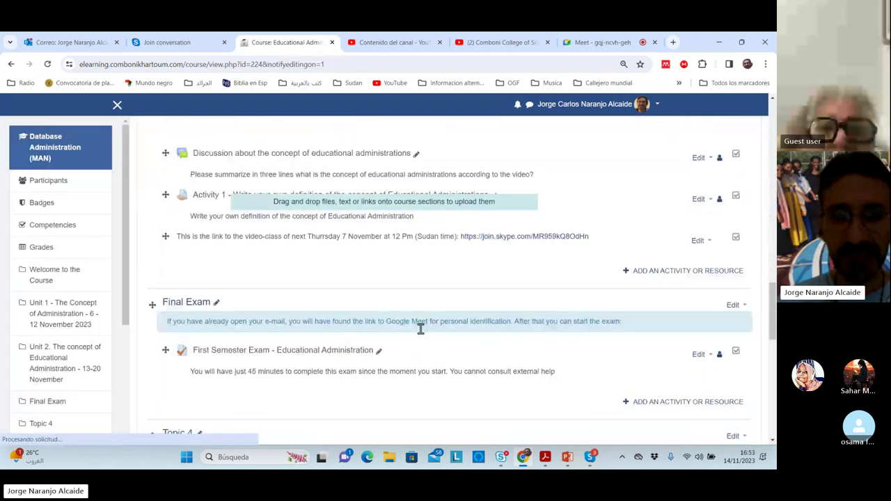
scroll(324, 366, down, 10)
scroll(325, 366, up, 3)
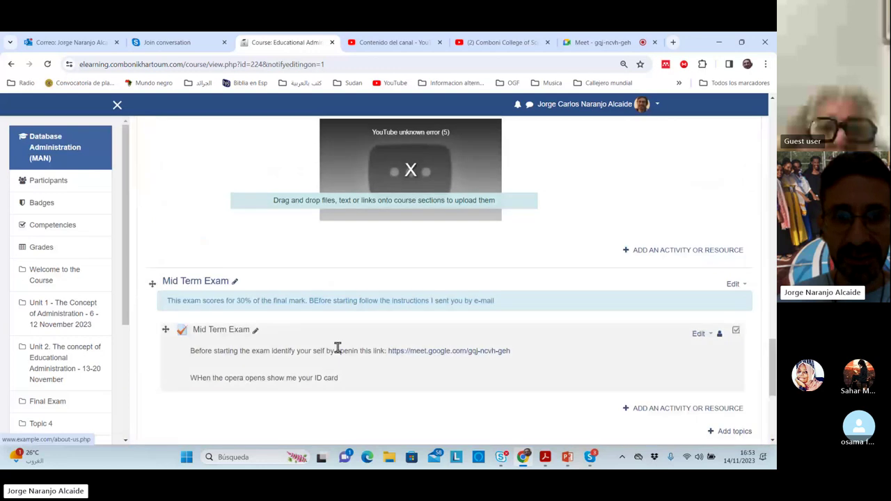
click(220, 331)
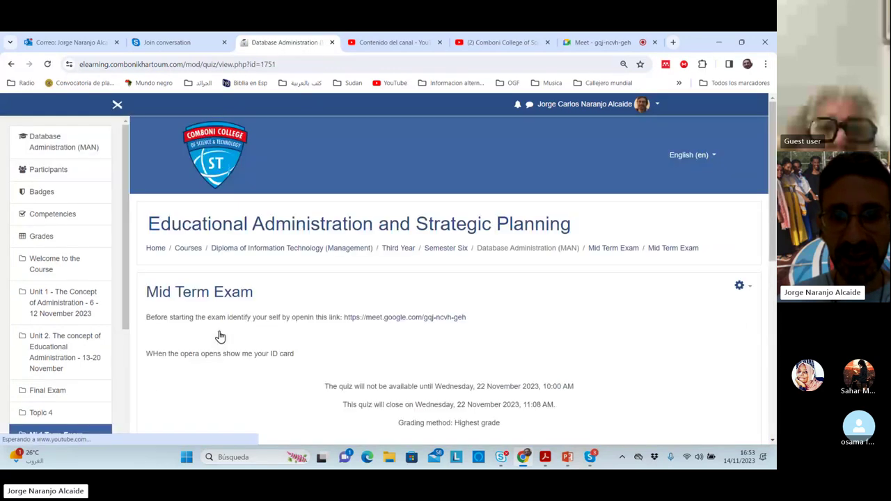
Open the Mid Term Exam quiz for editing and start adding a new question to it.
scroll(334, 366, down, 2)
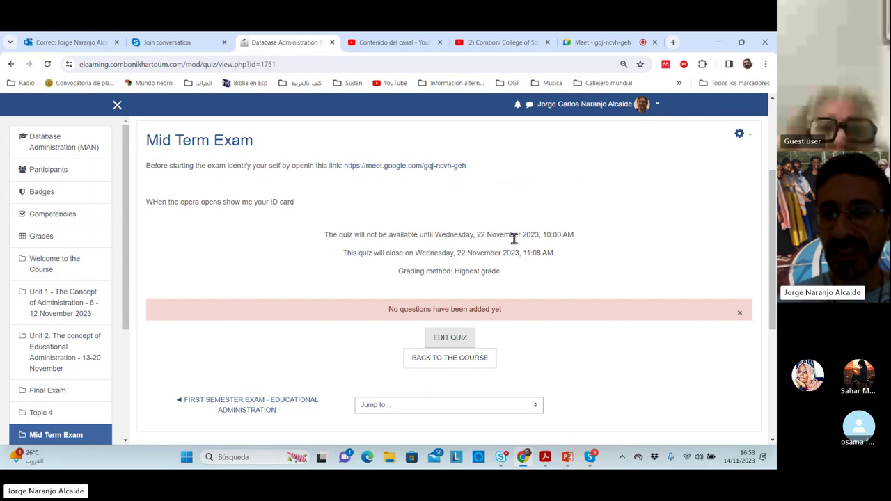
click(452, 344)
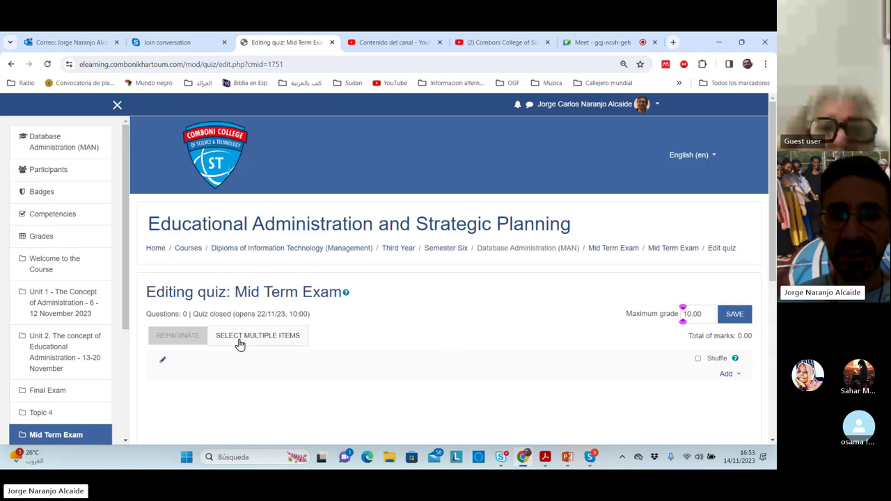
scroll(565, 359, down, 1)
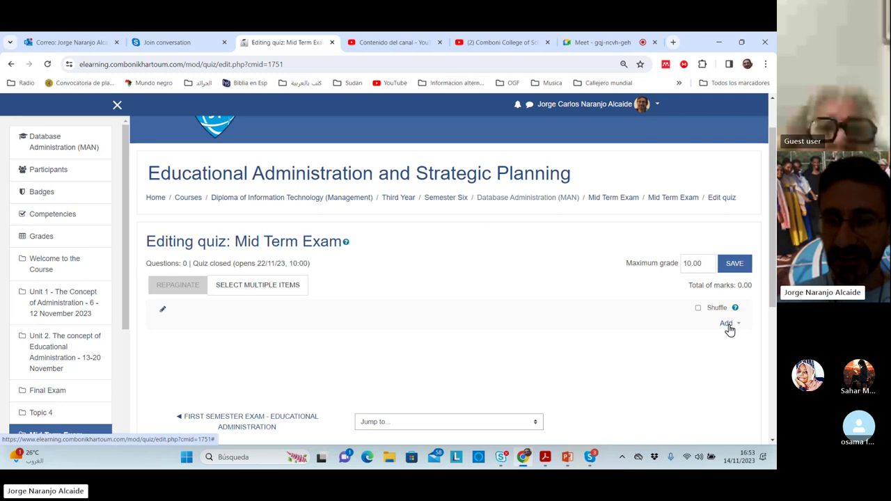
click(735, 329)
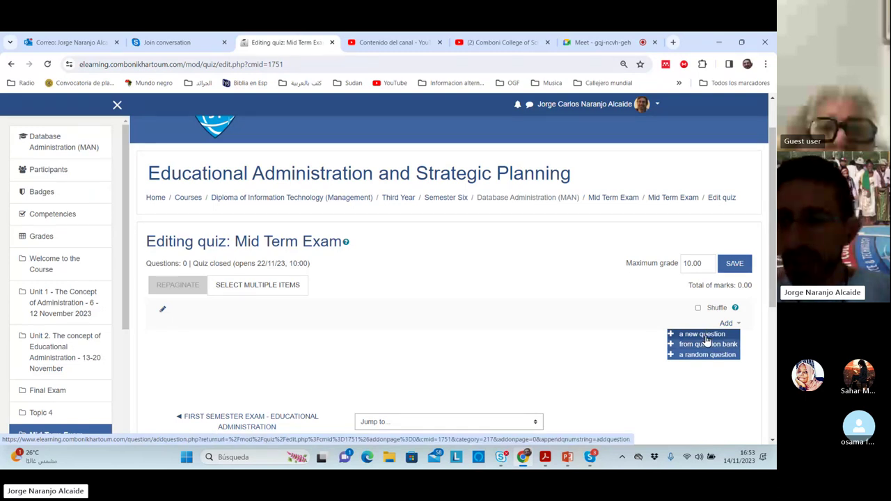
click(706, 337)
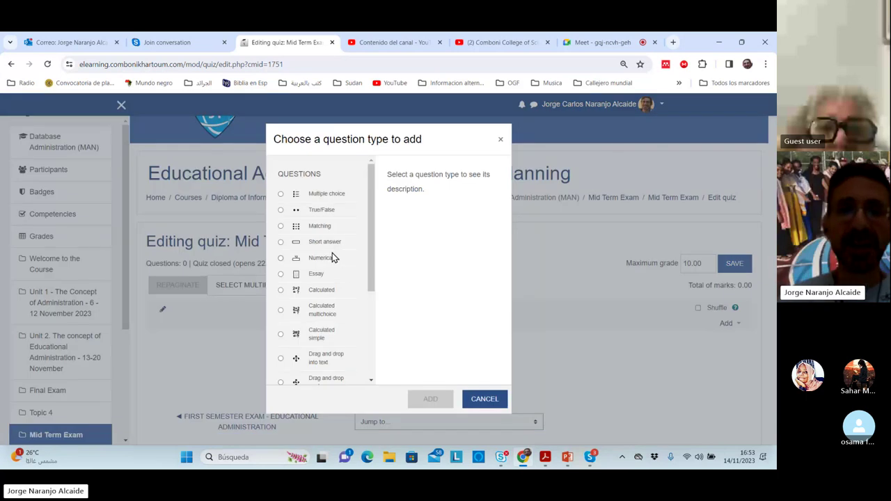
Look through the available question types and add a True/False question.
scroll(332, 240, down, 1)
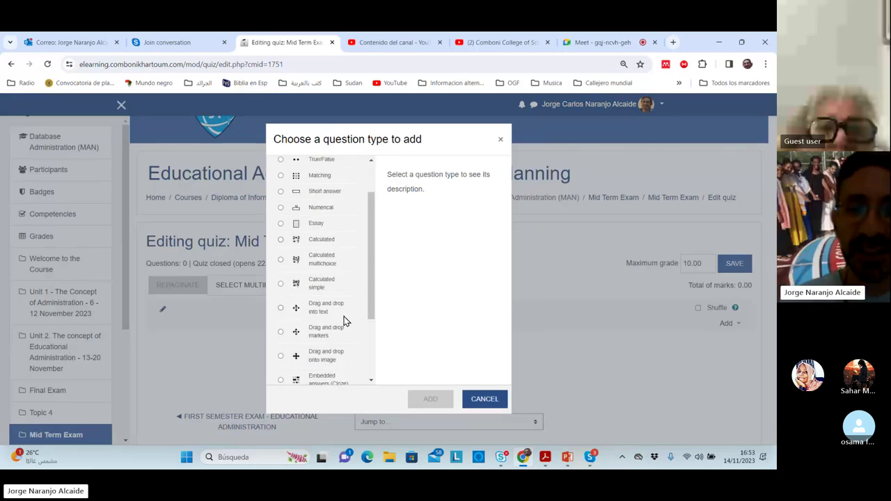
scroll(345, 320, up, 1)
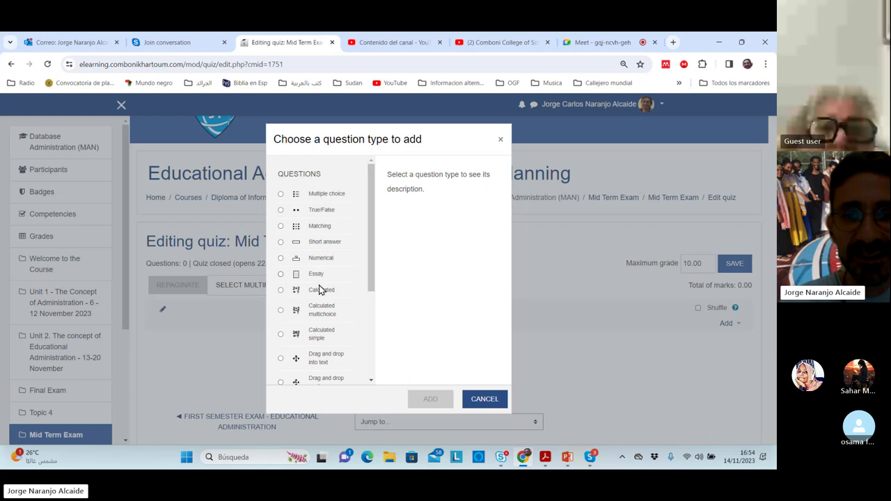
scroll(333, 336, down, 1)
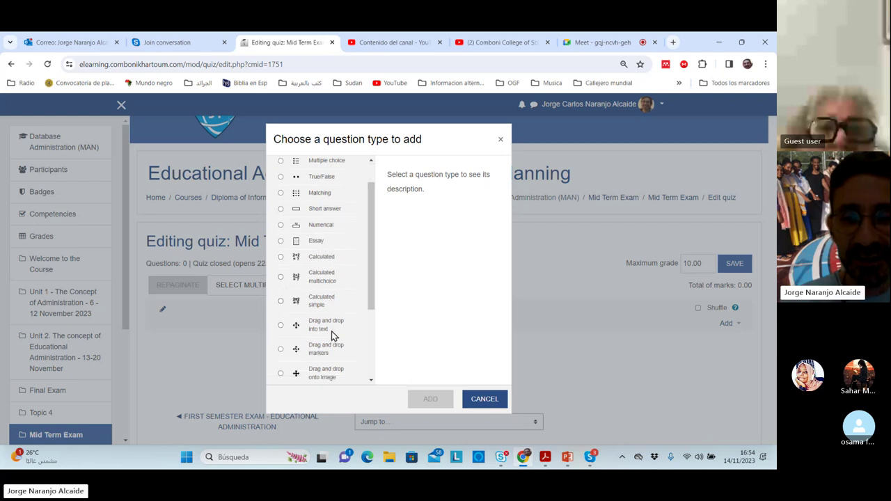
scroll(333, 336, down, 4)
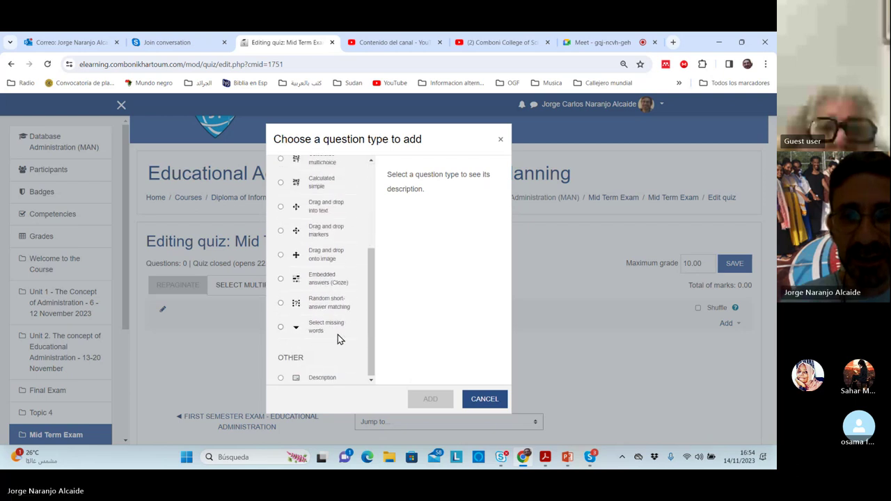
scroll(338, 333, up, 5)
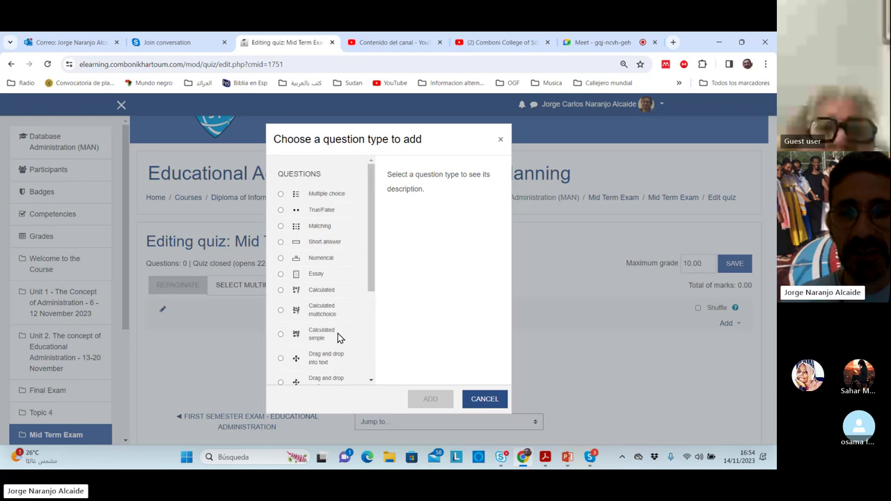
scroll(337, 333, down, 5)
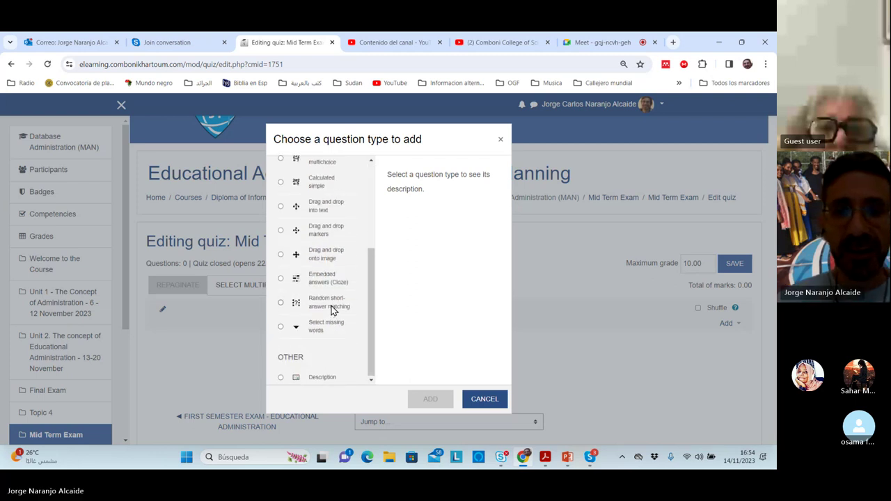
scroll(333, 313, up, 5)
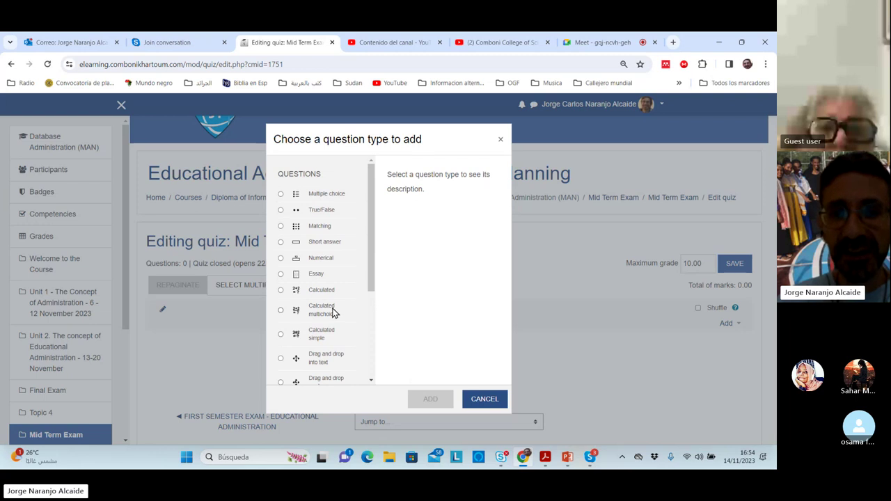
click(322, 212)
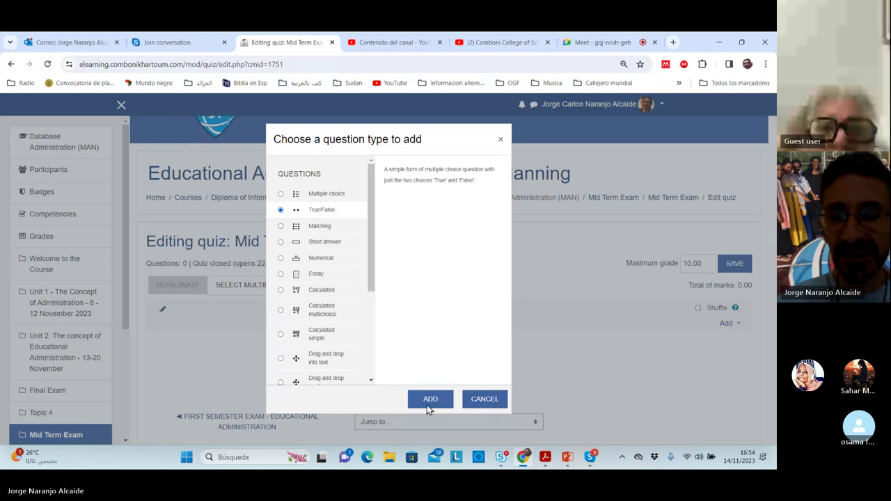
click(431, 402)
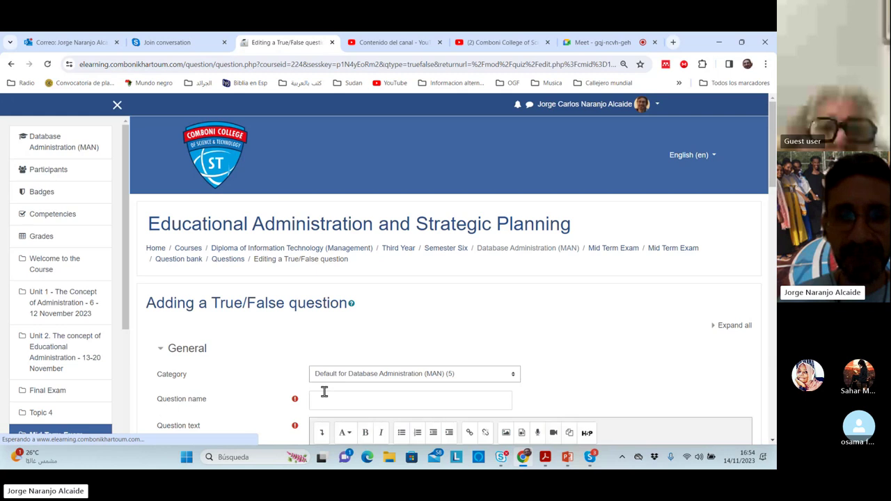
Name the True/False question "Question 1" and move on to its question text.
scroll(426, 385, down, 1)
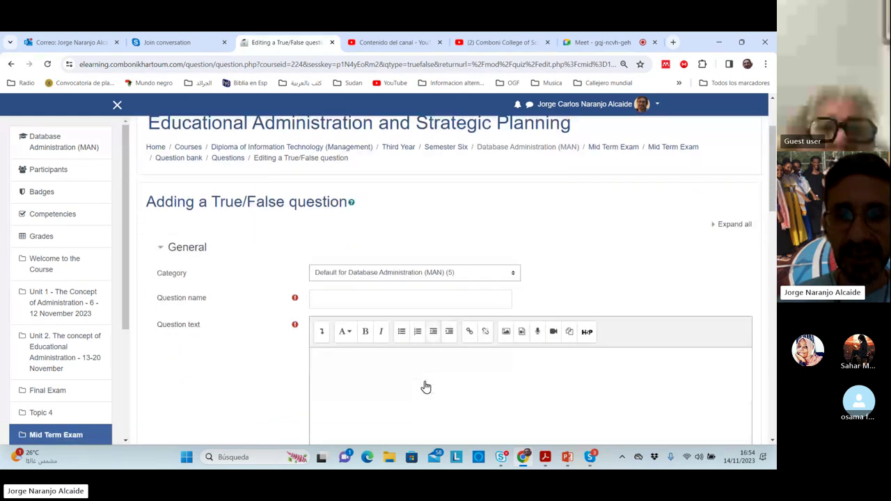
click(338, 300)
text(Question)
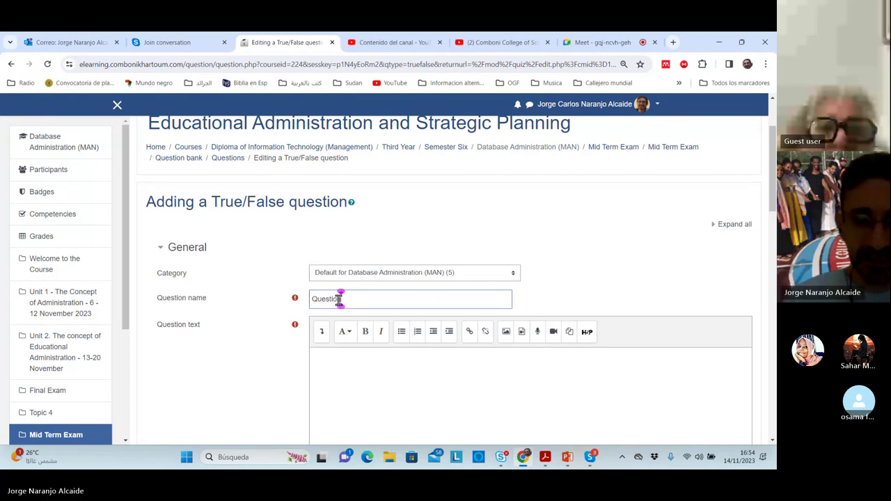
text( 1)
click(346, 373)
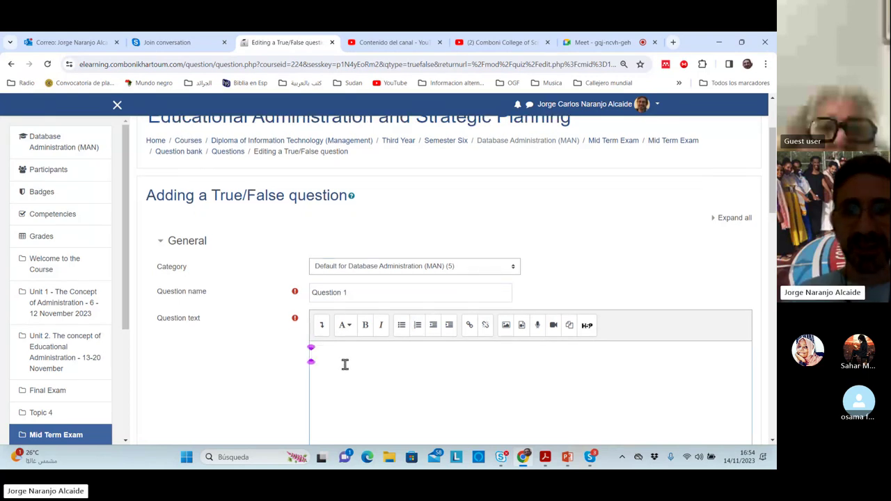
scroll(348, 357, down, 1)
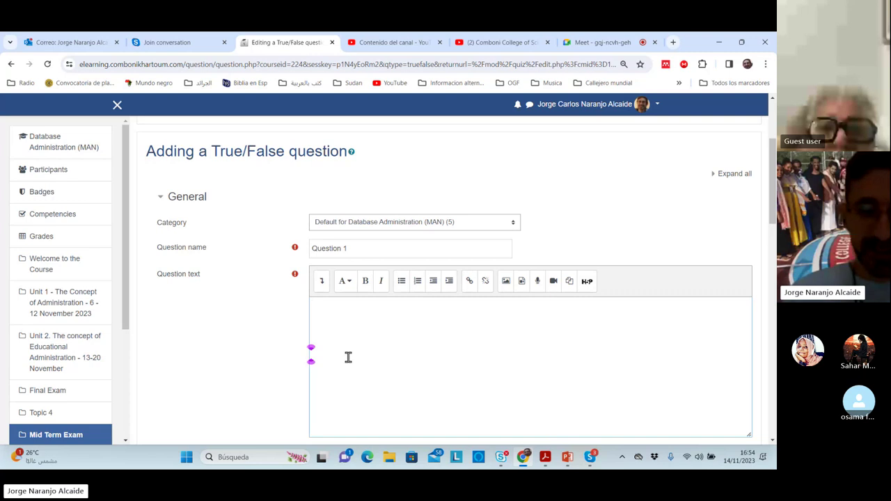
text(Is)
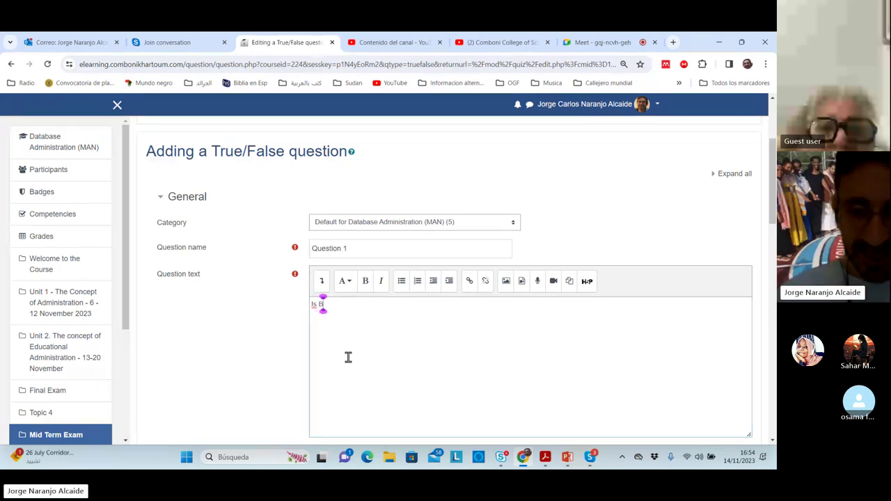
text( Bin)
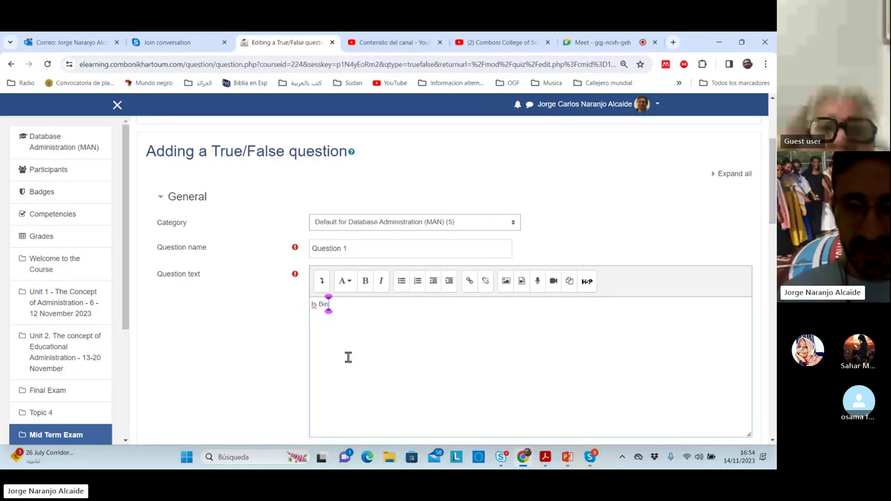
key(ctrl+a)
key(BackSpace)
Enter "Bin LAden is alive" as the question text.
text(Bin)
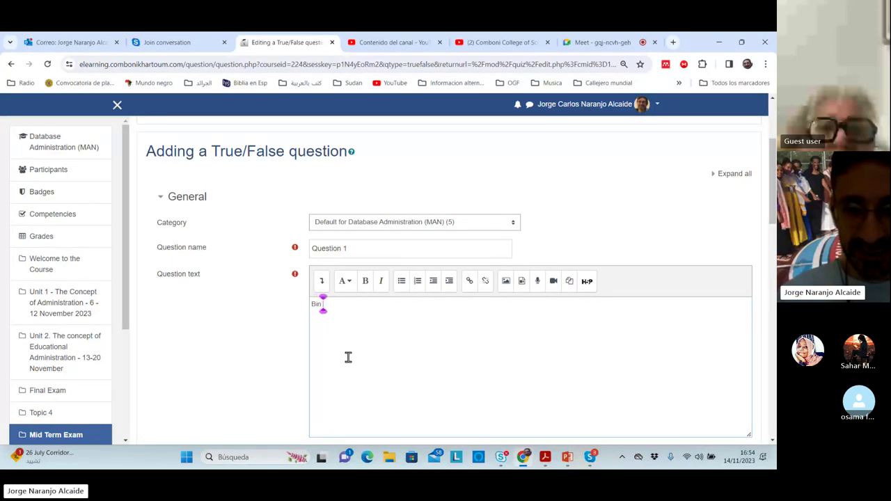
text( LAden is a)
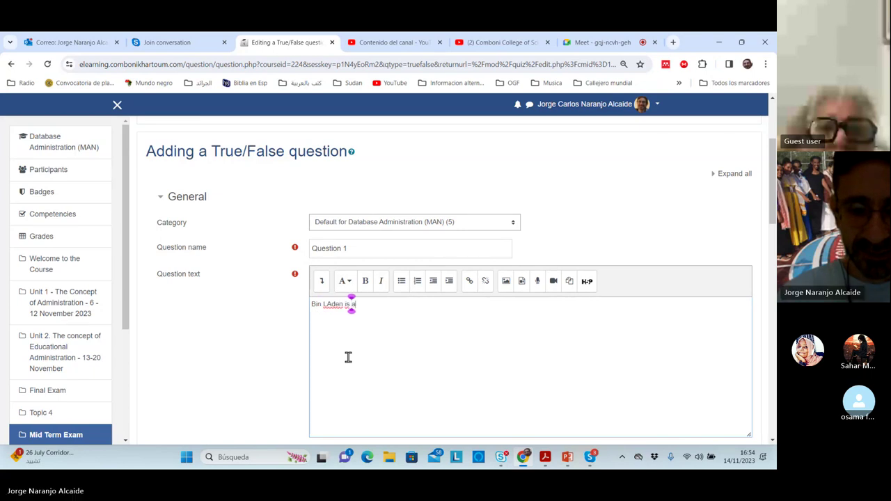
text(live)
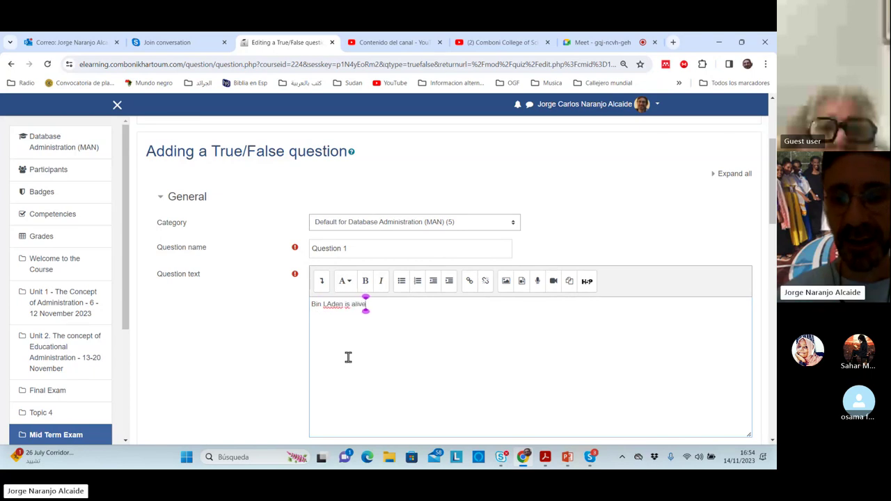
Check the correct answer options for the question and keep False as the correct answer.
scroll(348, 357, down, 2)
scroll(364, 349, down, 4)
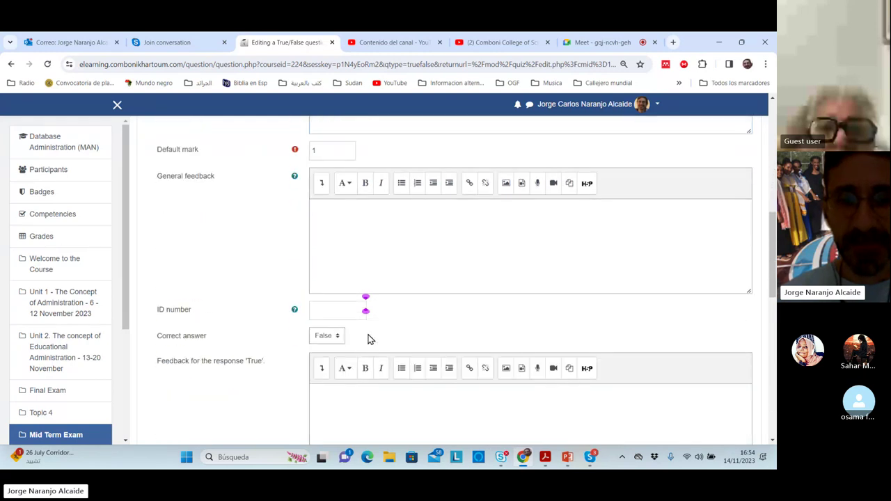
scroll(365, 340, up, 1)
scroll(362, 340, down, 1)
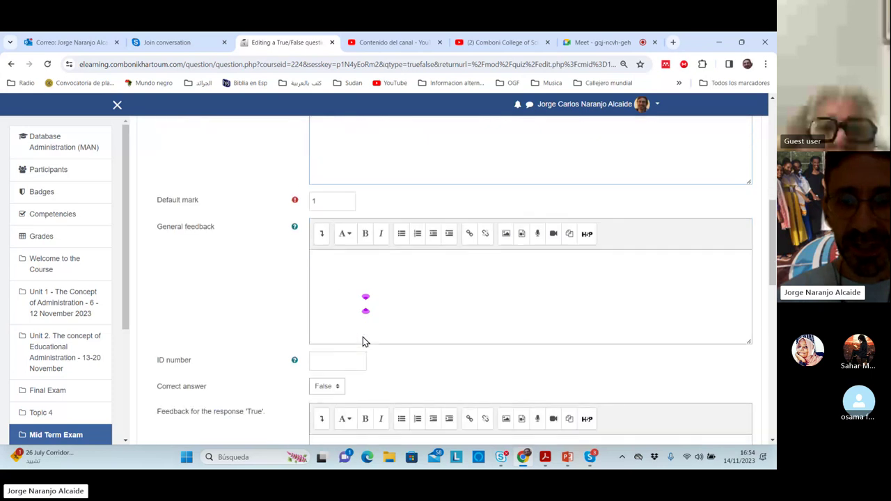
scroll(362, 337, down, 1)
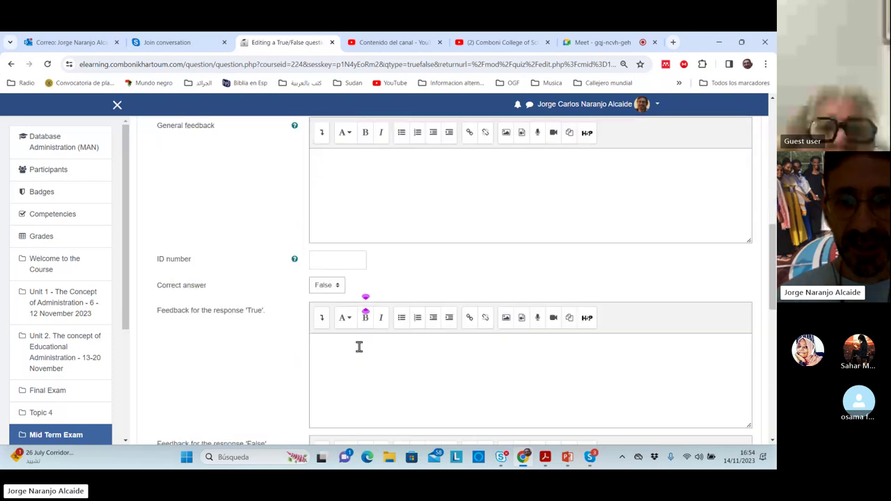
click(338, 287)
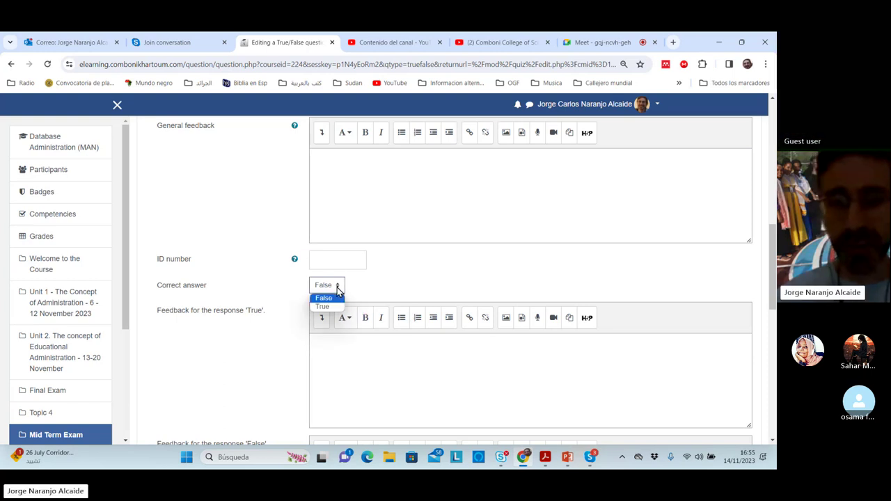
click(338, 287)
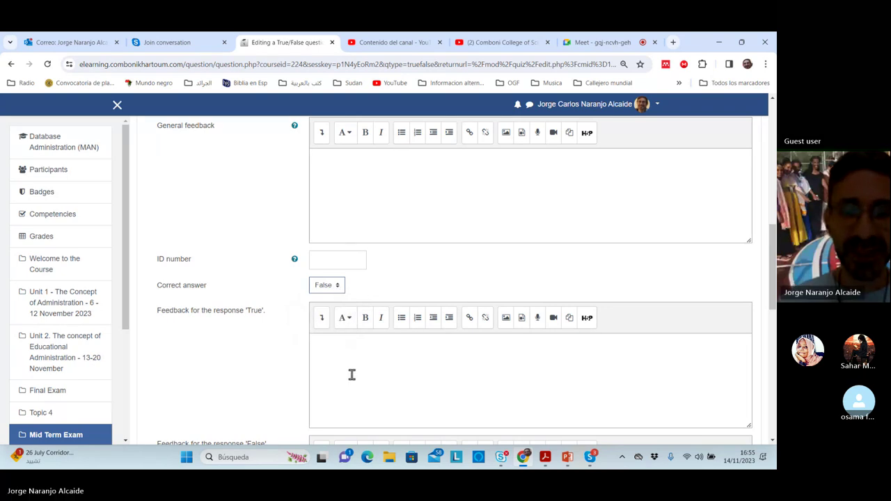
Review the question settings and enter "I am sorry" as the feedback for the response 'True'.
scroll(342, 378, up, 3)
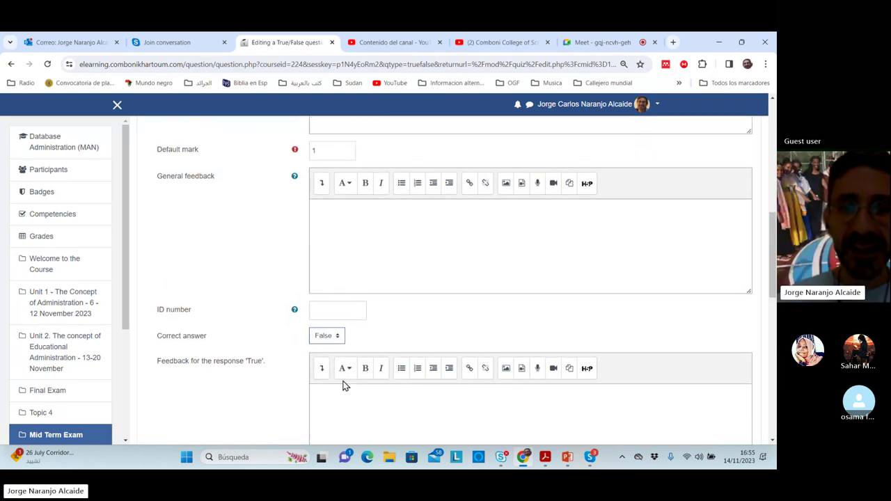
scroll(345, 378, down, 1)
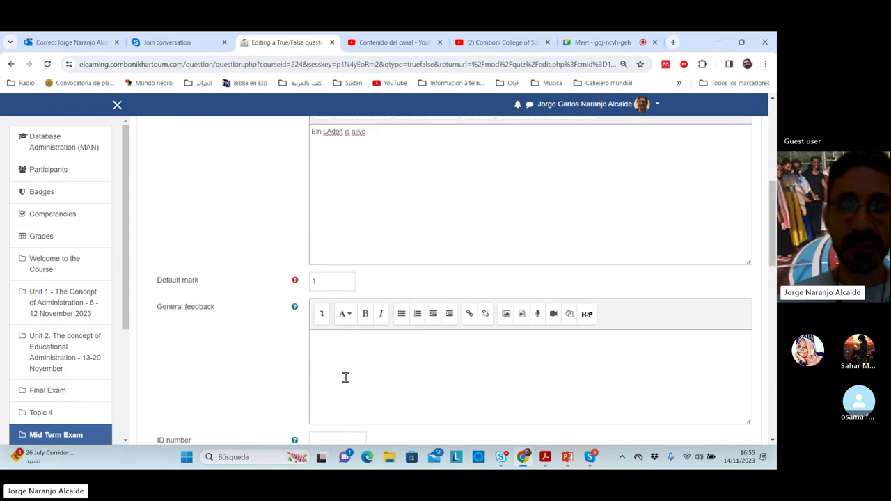
scroll(345, 377, up, 1)
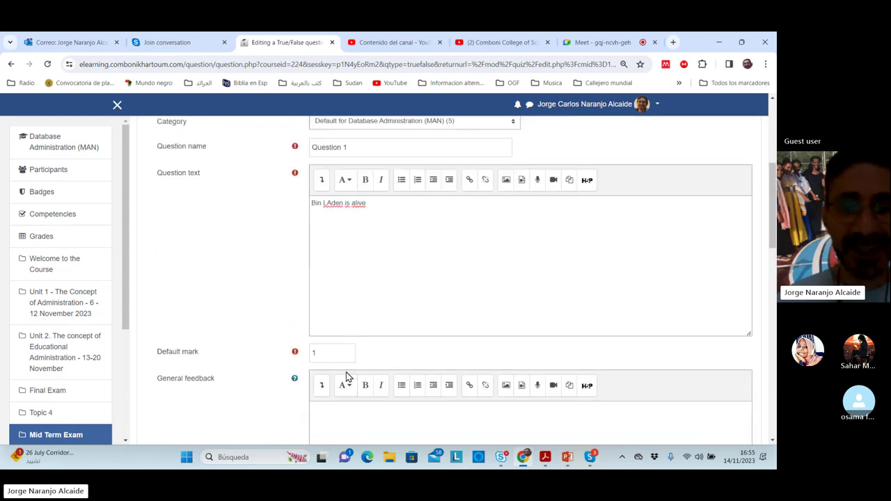
scroll(366, 406, down, 3)
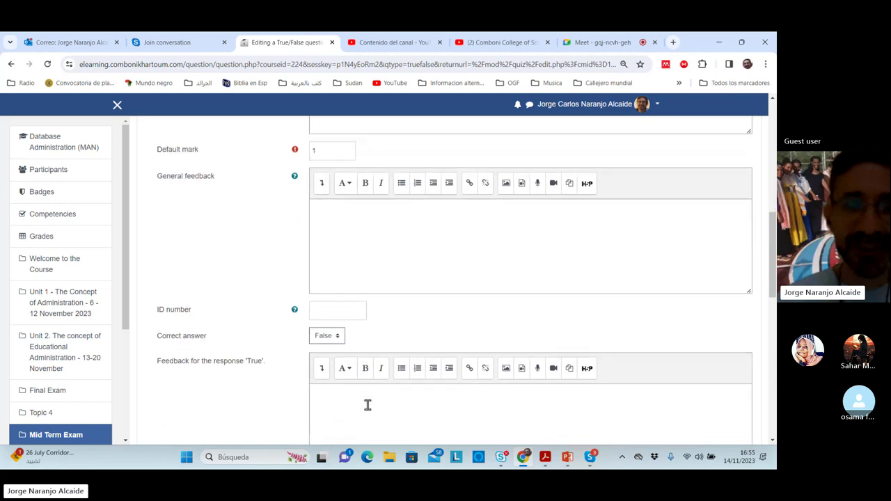
scroll(367, 405, down, 1)
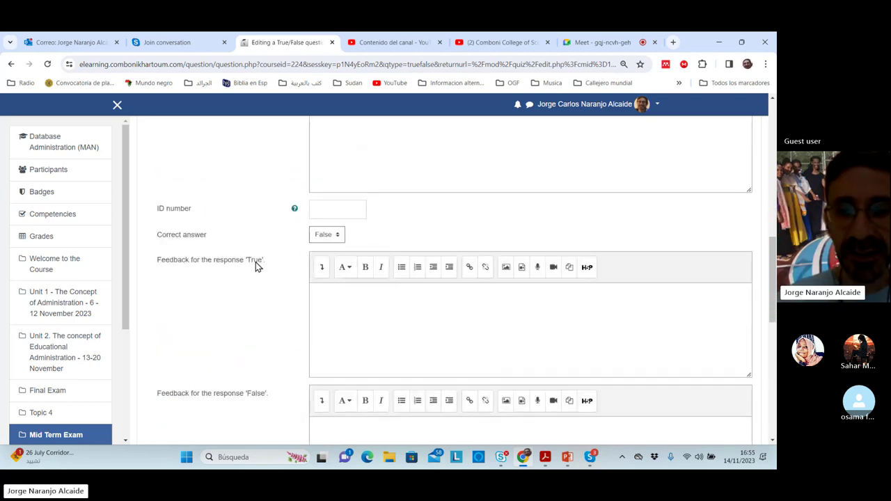
click(339, 296)
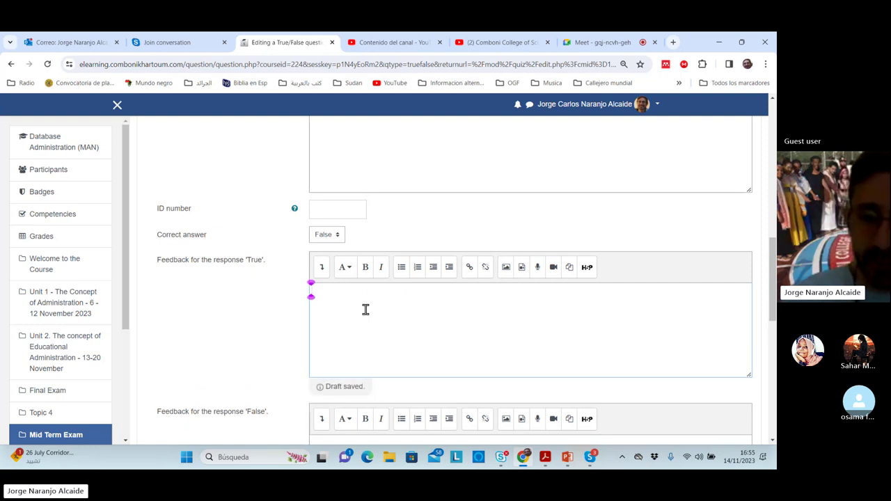
text(I am sorry)
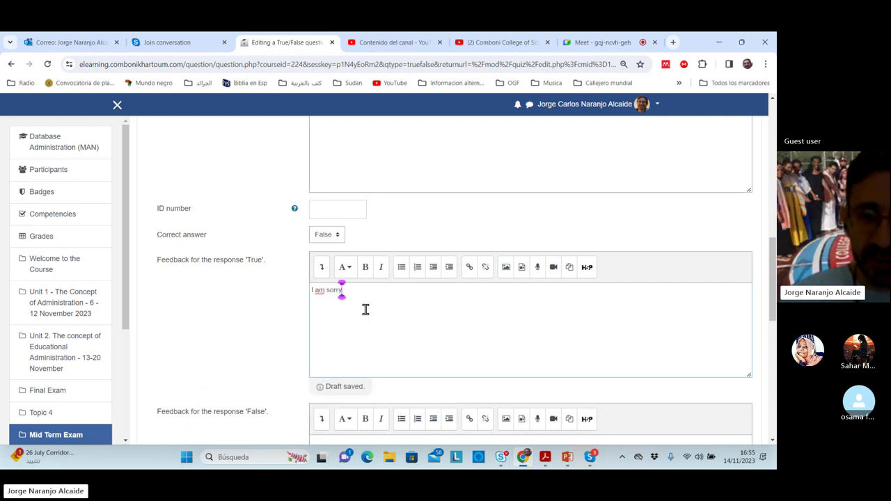
Complete the feedback for the response 'True' so it reads "I am sorry but Bin lAden died in 2014".
text( but Bi)
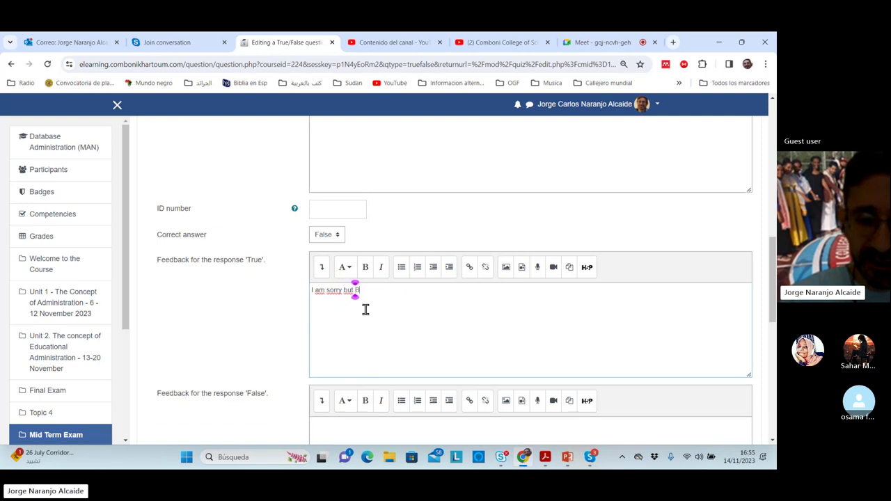
text(n Laden)
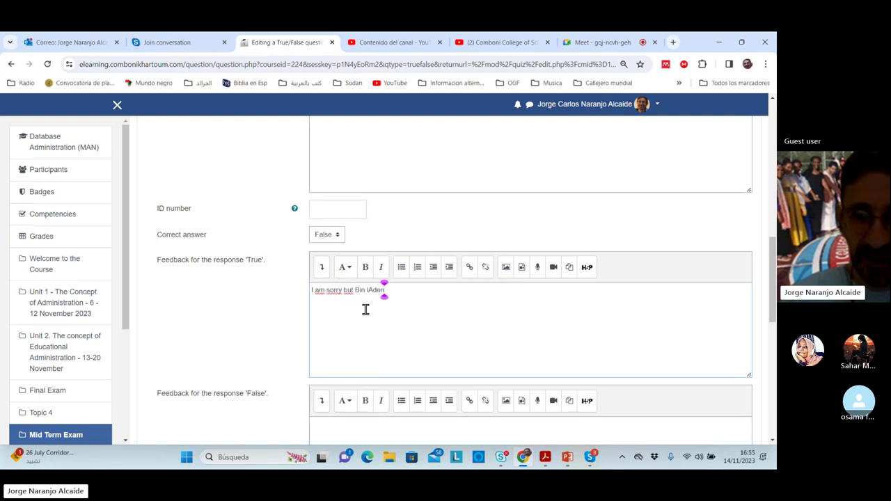
text( died in)
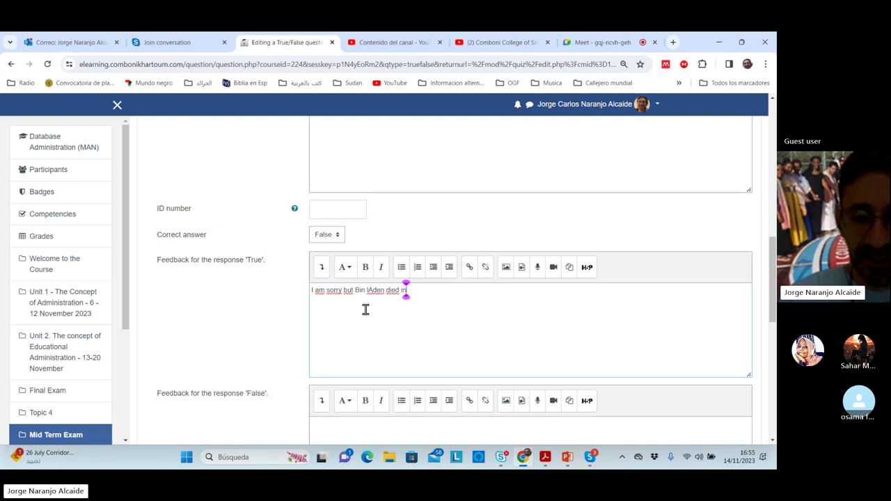
text( 201)
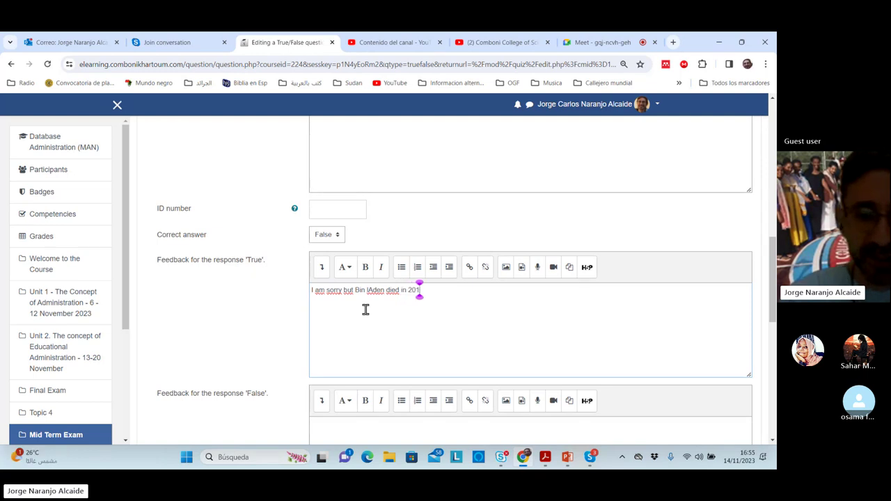
text(4)
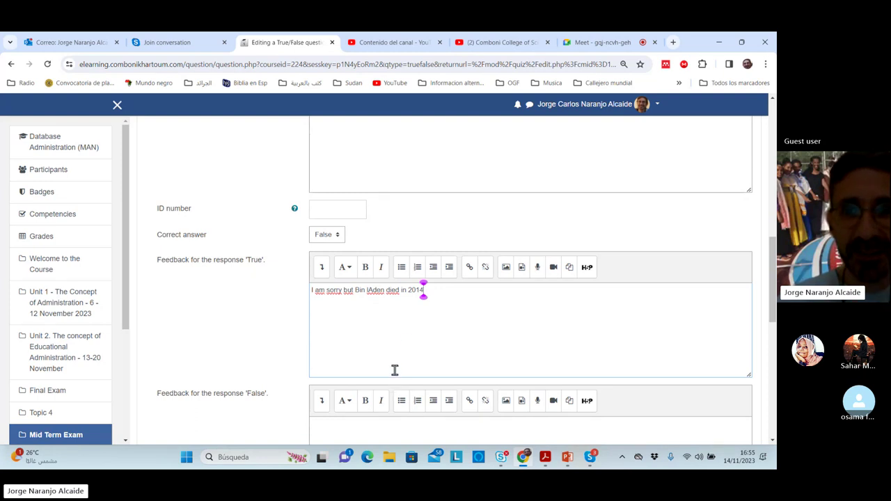
Leave the feedback for the response 'False' empty and save the True/False question to the quiz.
scroll(402, 304, down, 1)
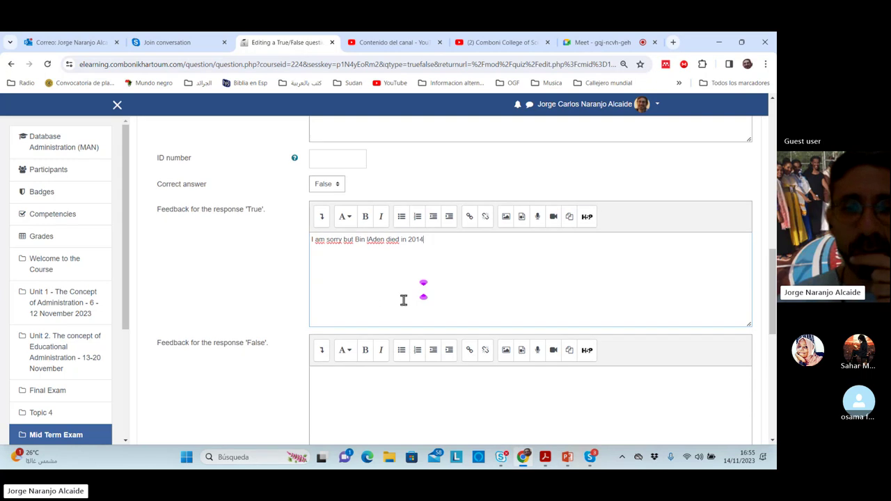
scroll(404, 300, down, 2)
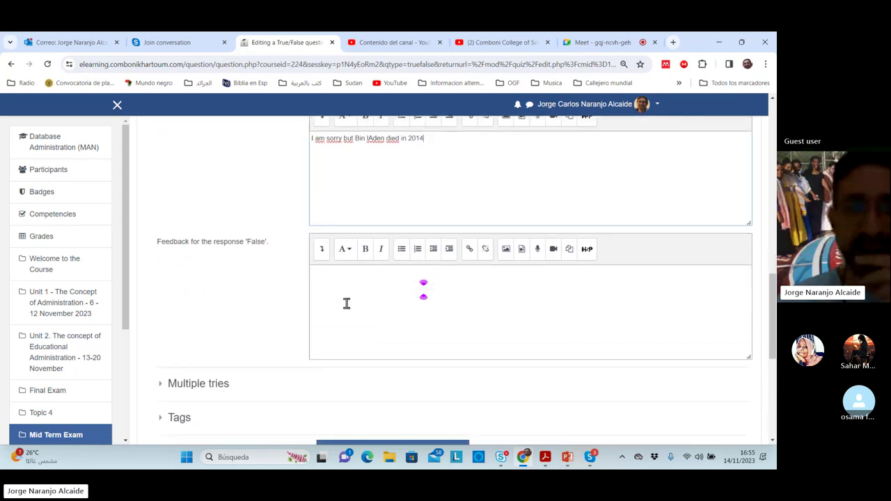
scroll(346, 303, down, 1)
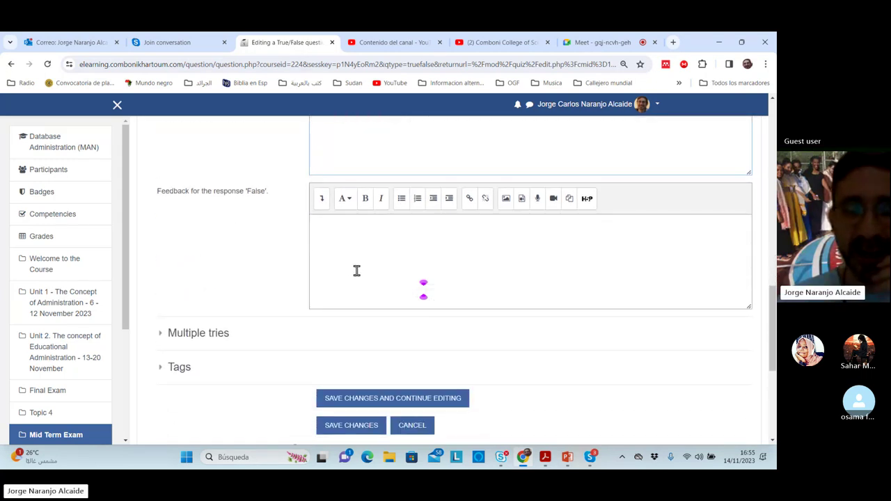
scroll(356, 275, down, 1)
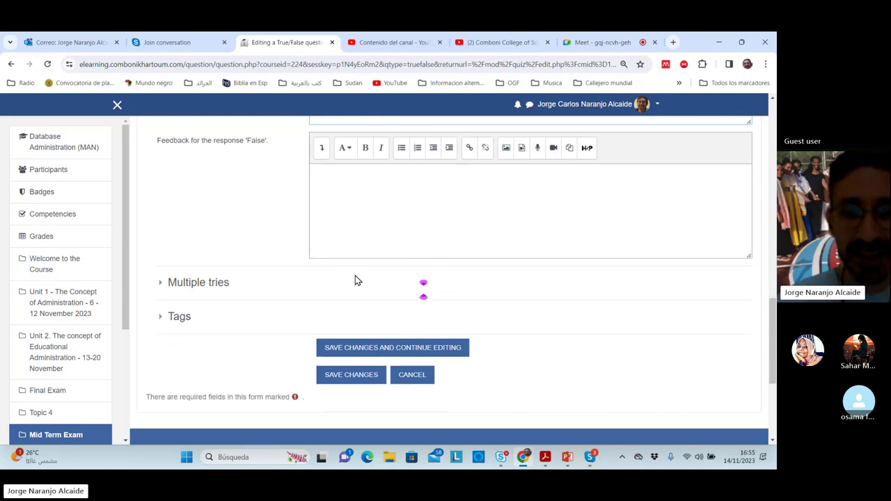
click(342, 371)
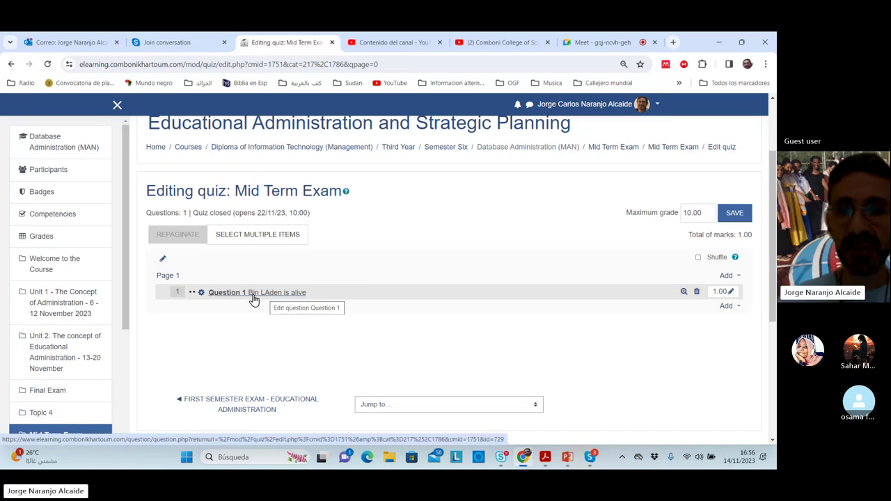
Try to set Question 1's maximum mark to 3 directly in the quiz's question list.
click(730, 295)
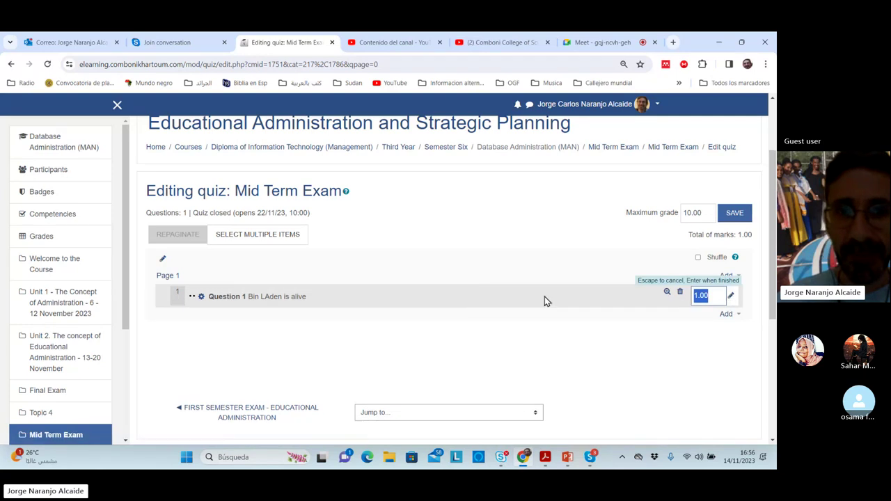
click(699, 296)
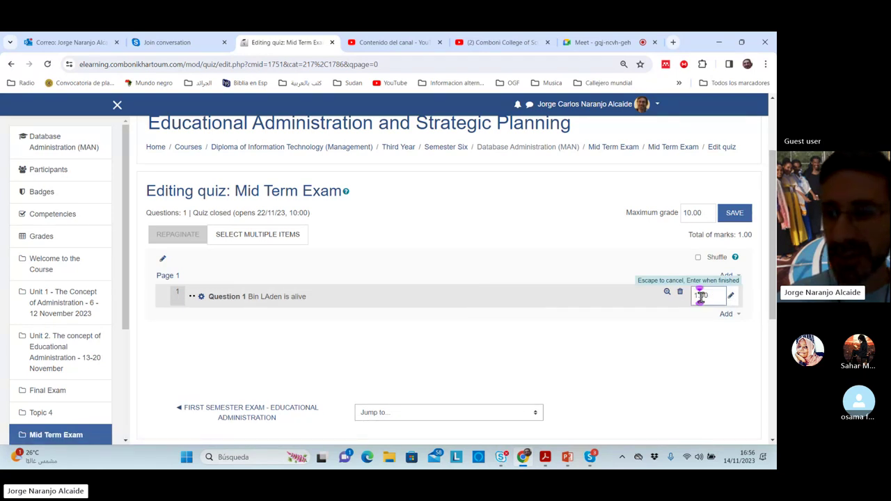
key(BackSpace)
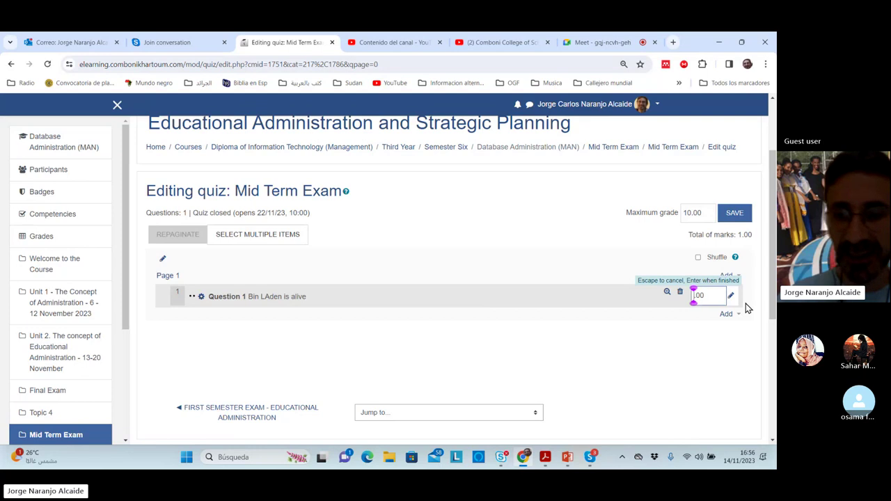
text(3)
click(661, 360)
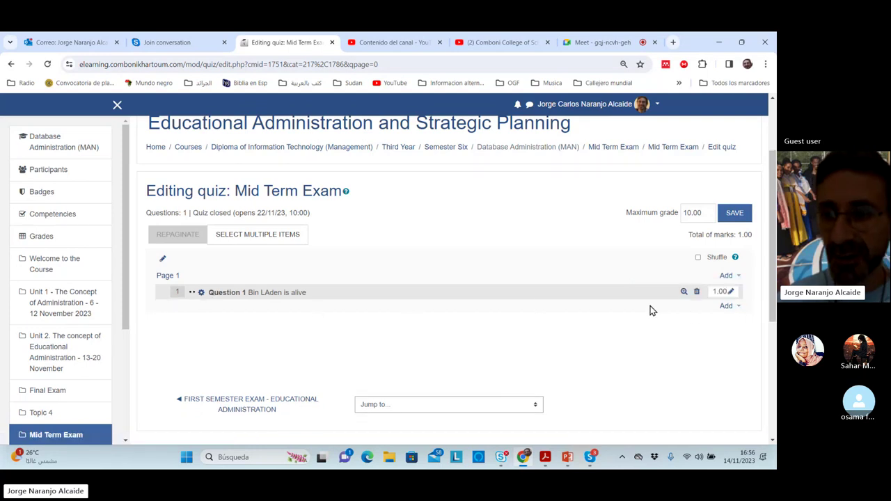
click(732, 292)
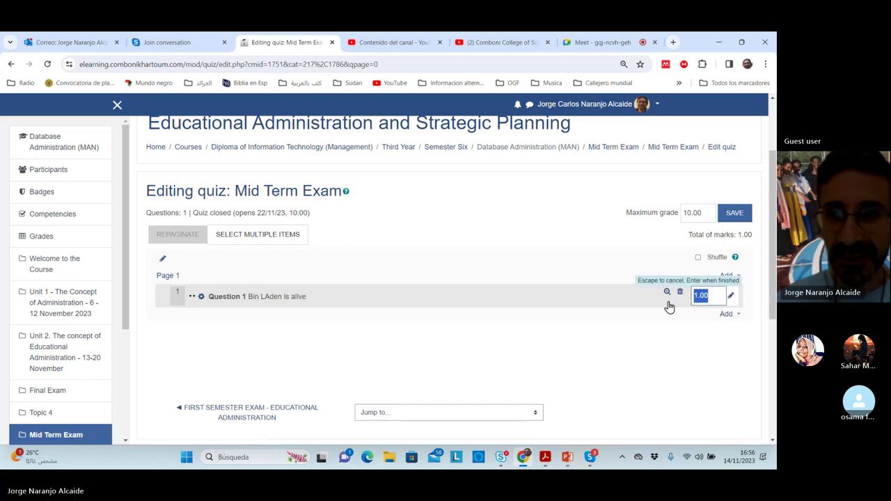
Open Question 1 for editing and go to its default mark setting.
click(239, 300)
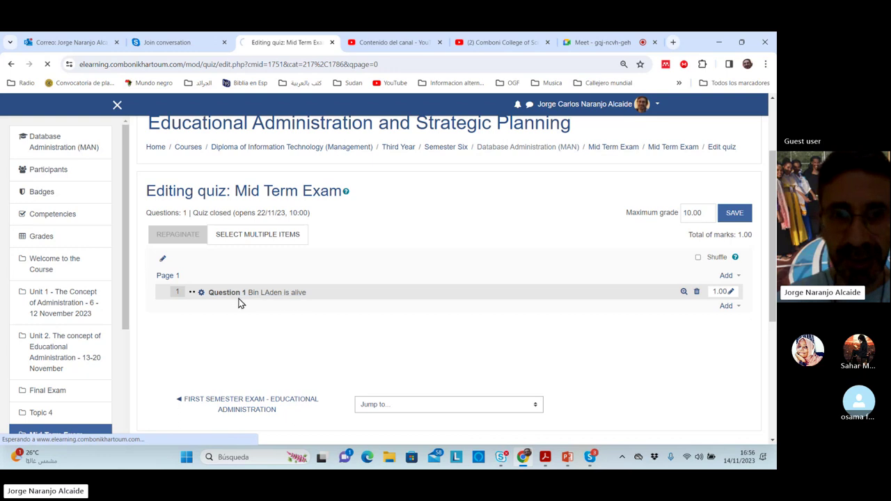
scroll(288, 365, down, 5)
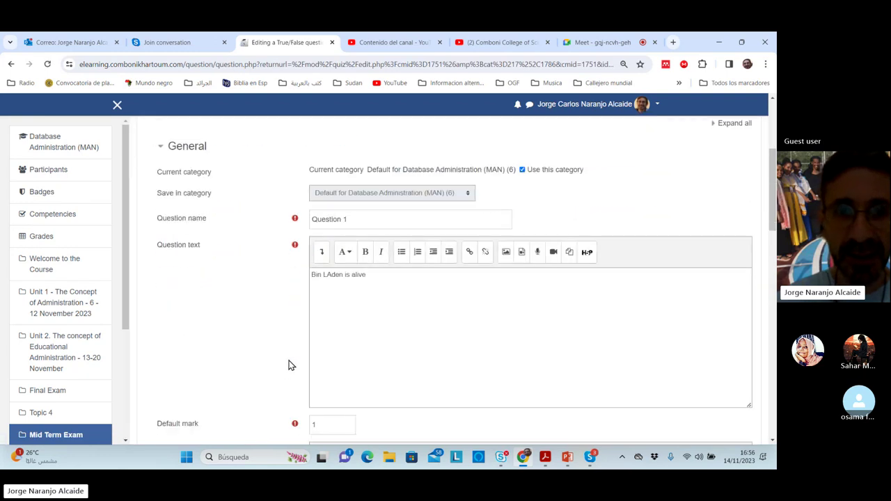